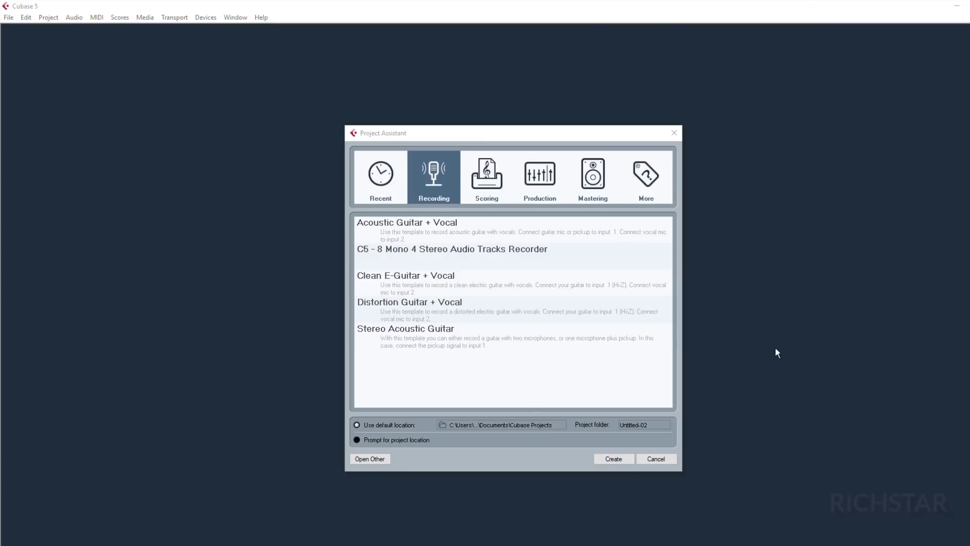
# Browse the project templates in the Recent, Recording, Scoring, Production, Mastering and More categories
pyautogui.click(400, 182)
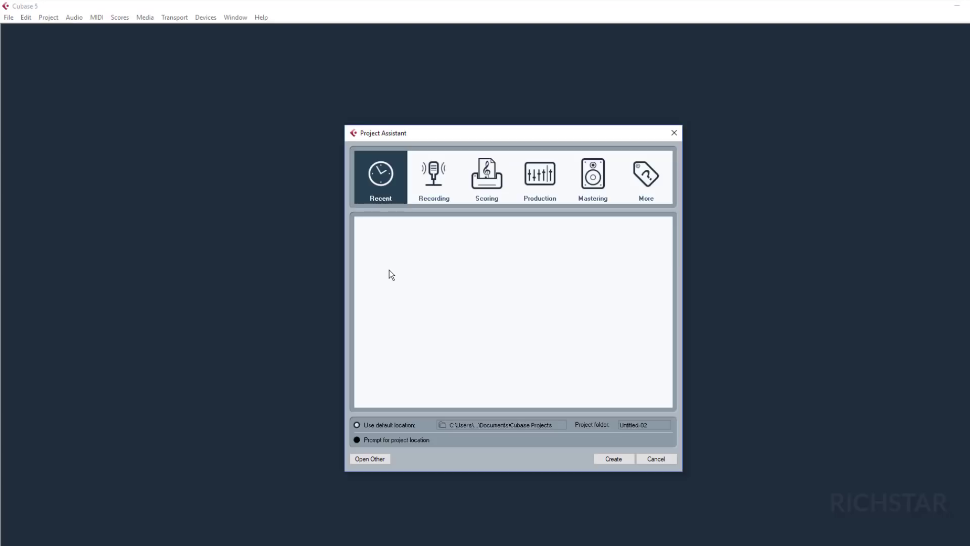
pyautogui.click(423, 173)
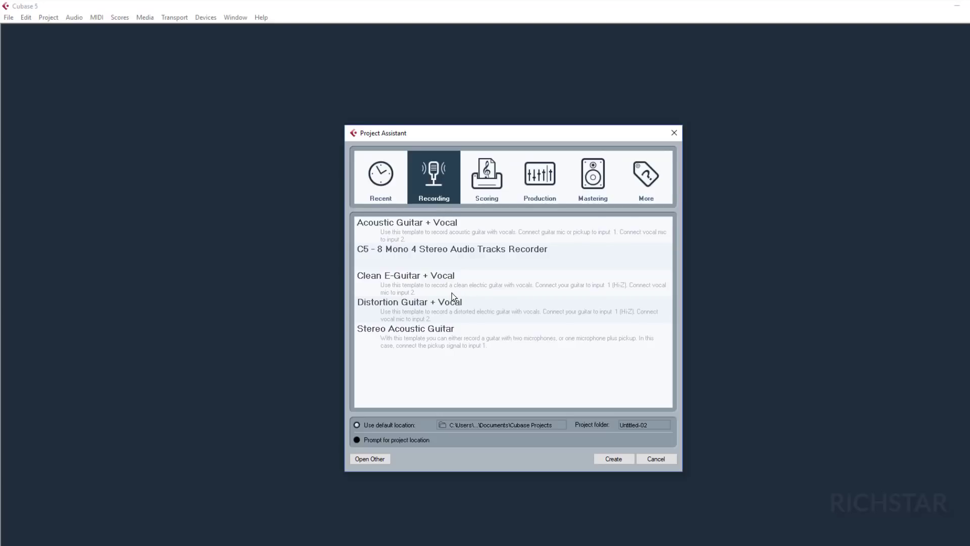
pyautogui.click(483, 186)
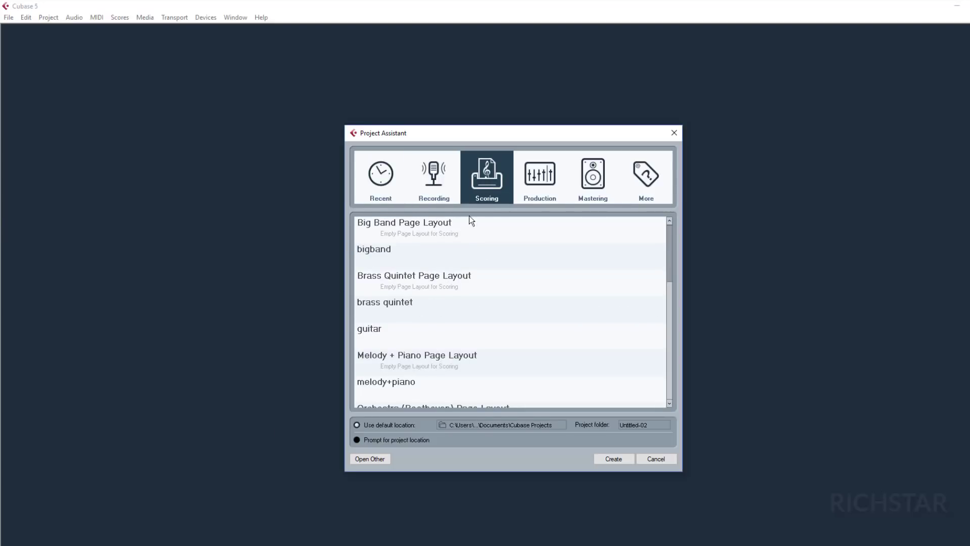
pyautogui.click(530, 176)
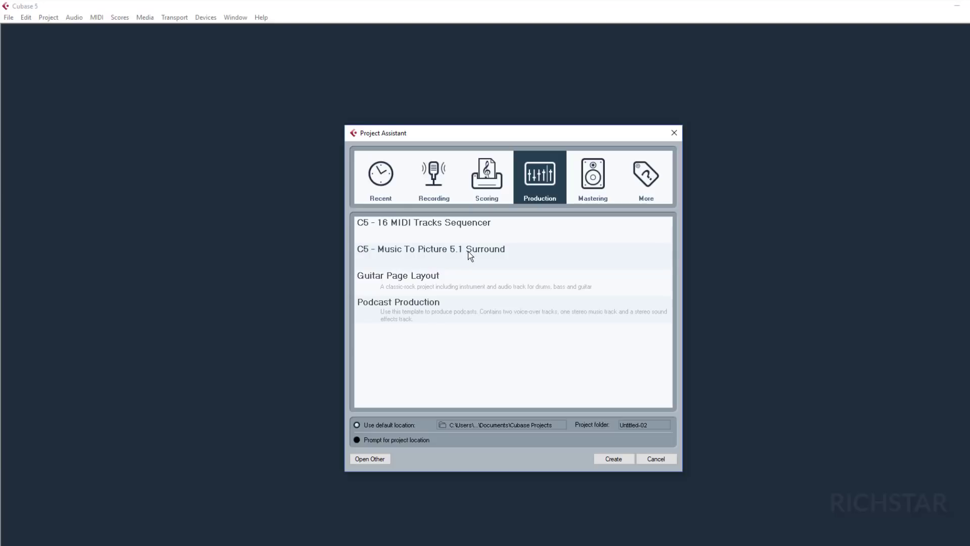
pyautogui.click(589, 168)
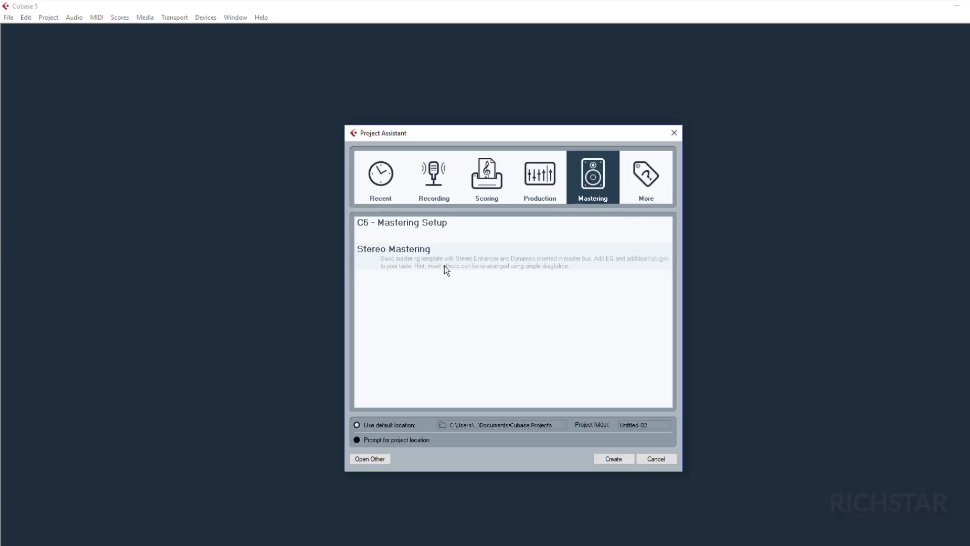
pyautogui.click(648, 177)
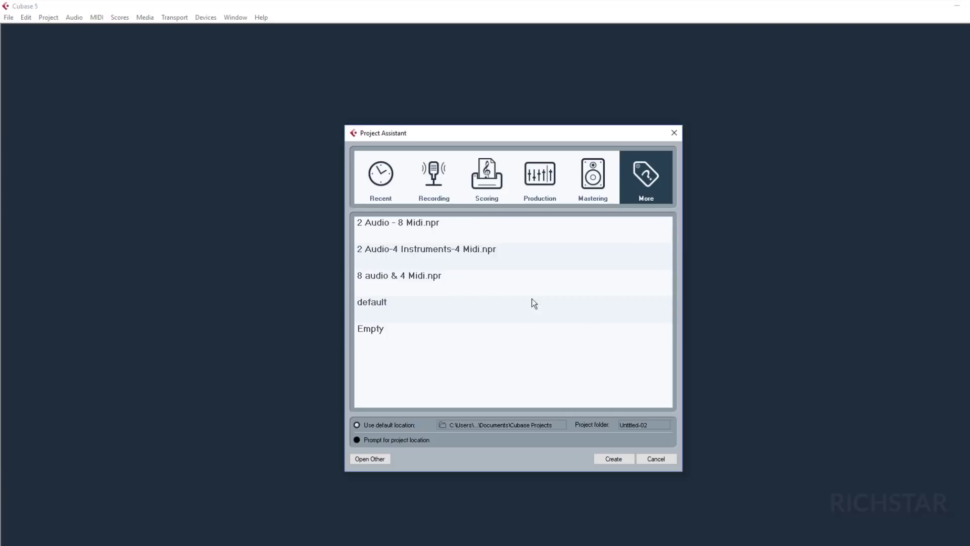
# Create a new project in the default location from the Recording category, answer the registration reminder as already registered, and maximize the project window
pyautogui.click(434, 190)
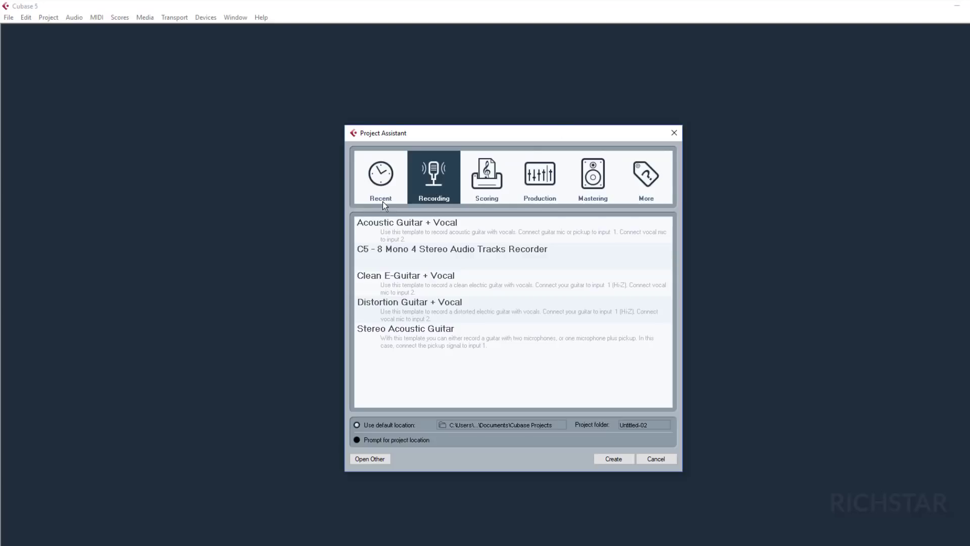
pyautogui.click(601, 459)
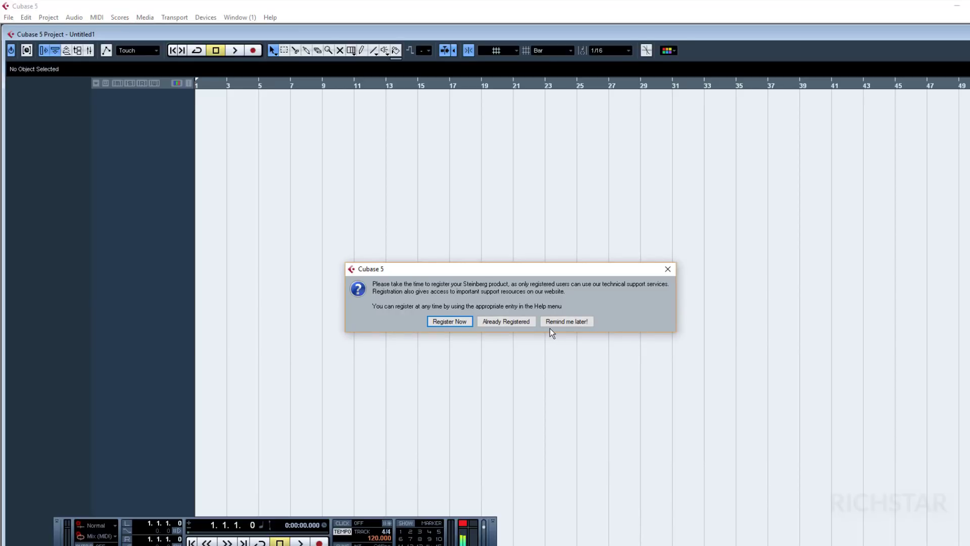
pyautogui.click(510, 322)
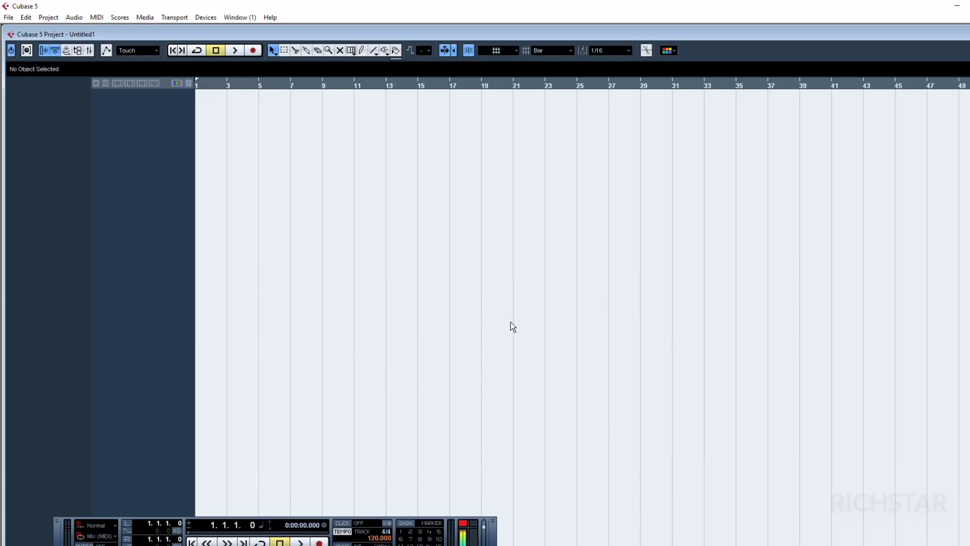
pyautogui.moveTo(965, 46); pyautogui.dragTo(912, 47)
pyautogui.click(953, 39)
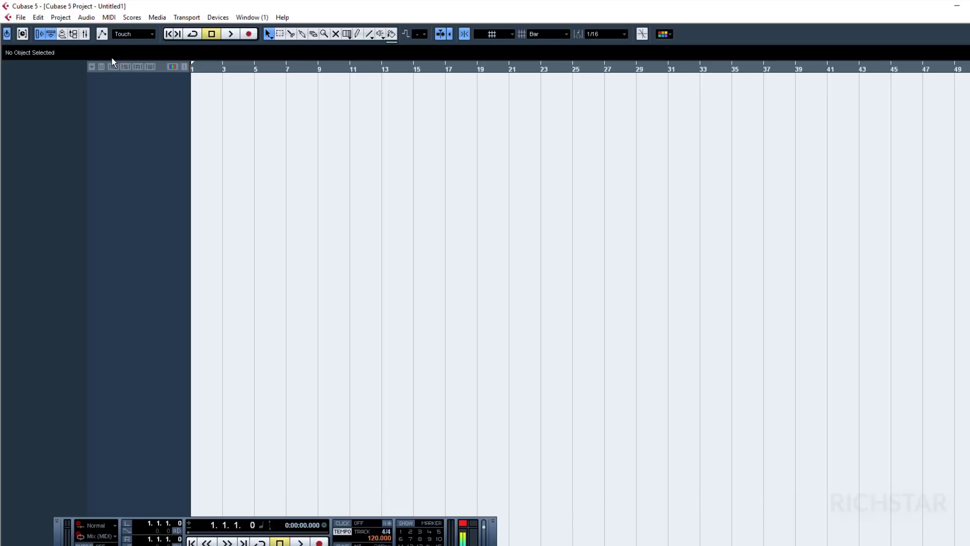
pyautogui.click(19, 18)
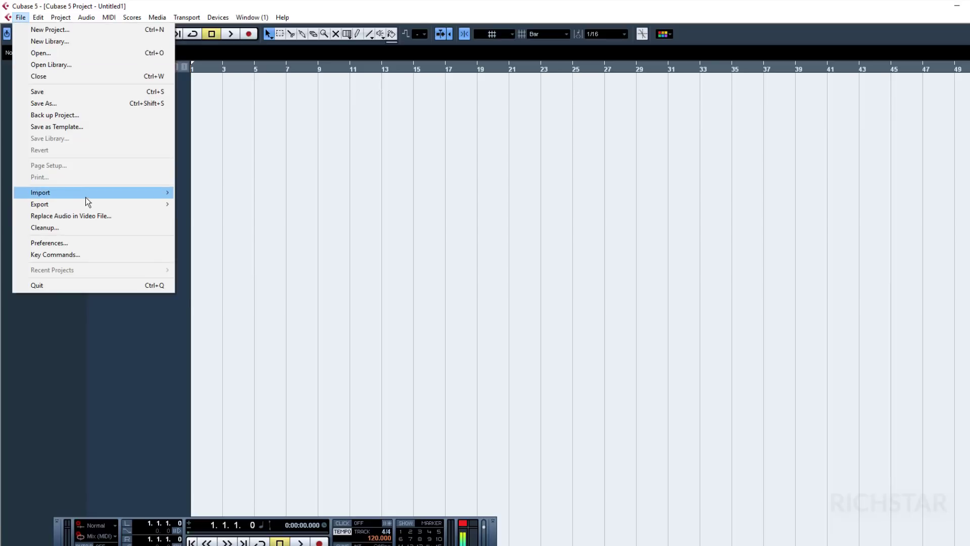
pyautogui.moveTo(87, 194)
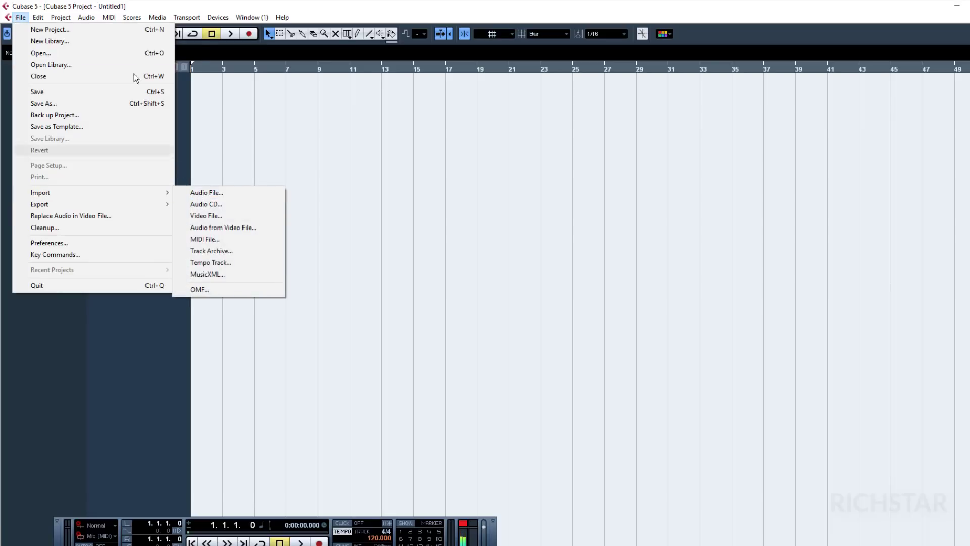
pyautogui.click(28, 30)
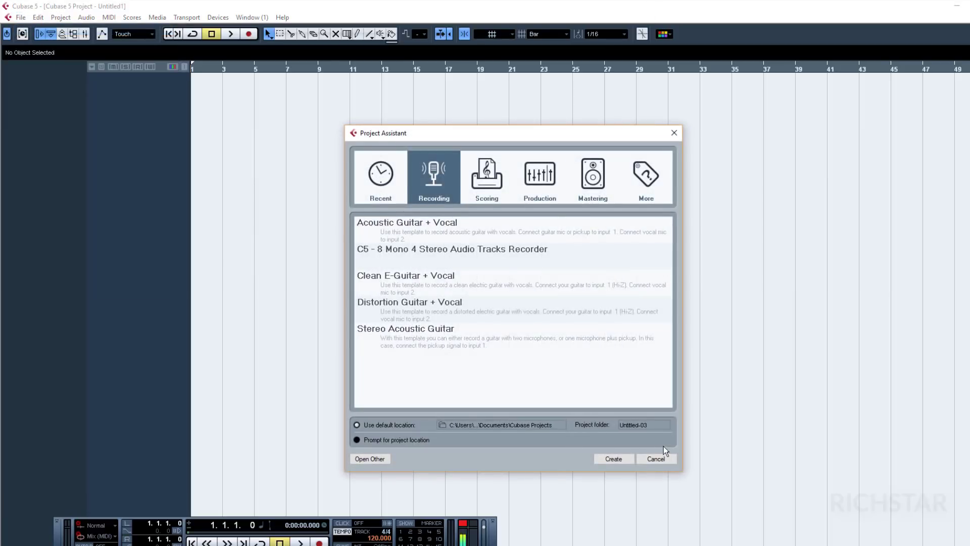
pyautogui.click(656, 459)
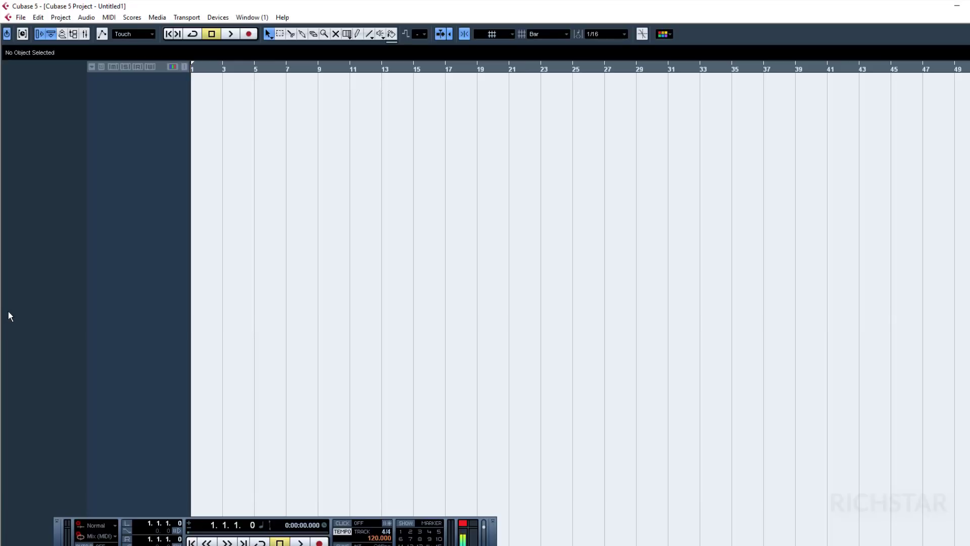
# Add one stereo audio track to the empty project and enlarge its track height
pyautogui.rightClick(118, 102)
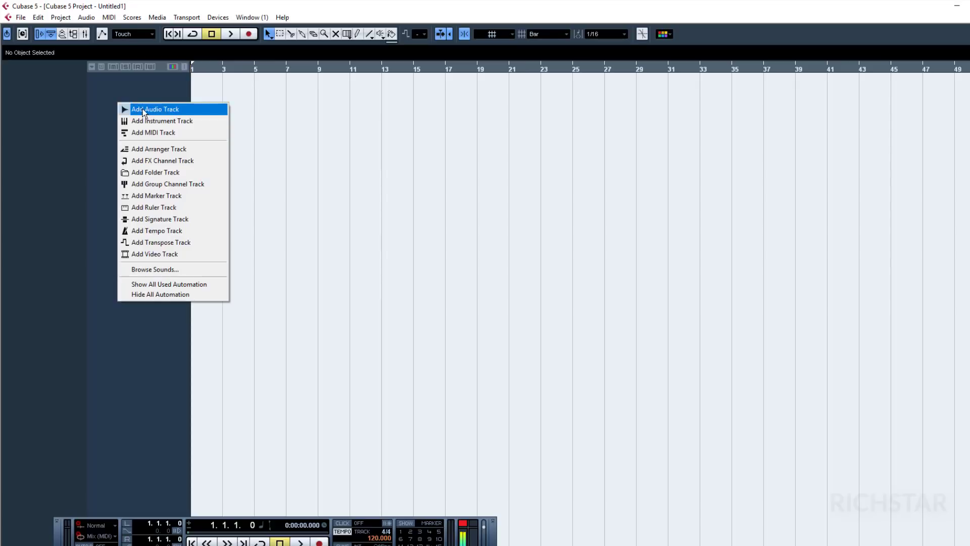
pyautogui.click(142, 108)
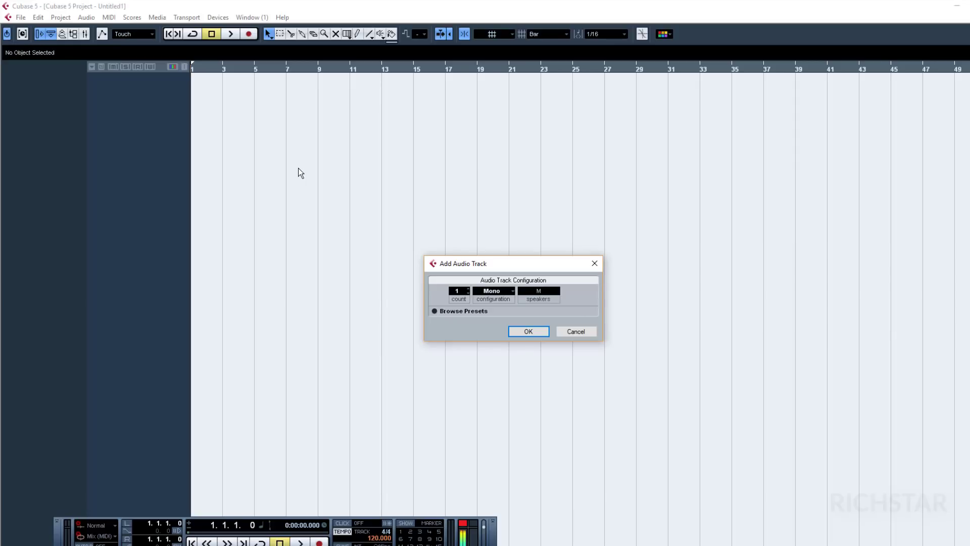
pyautogui.click(486, 293)
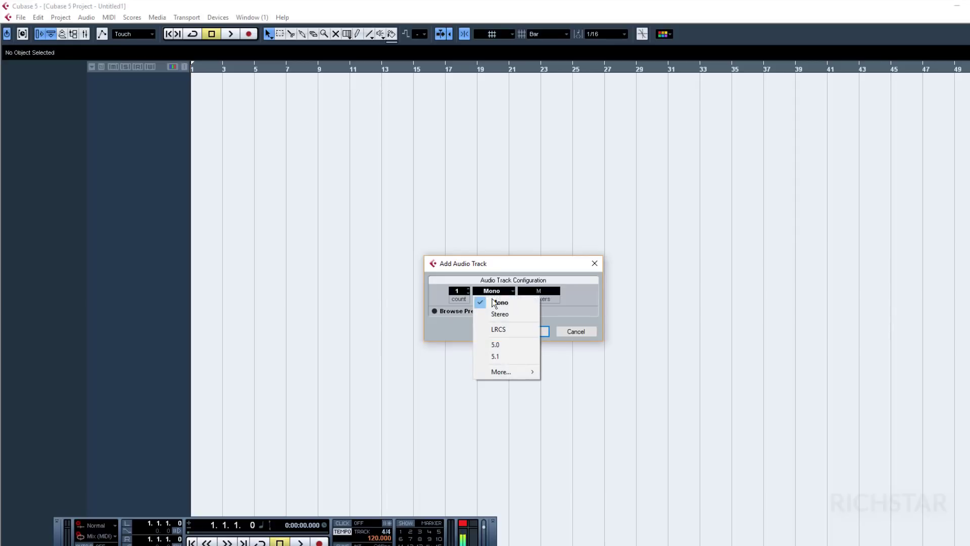
pyautogui.click(495, 316)
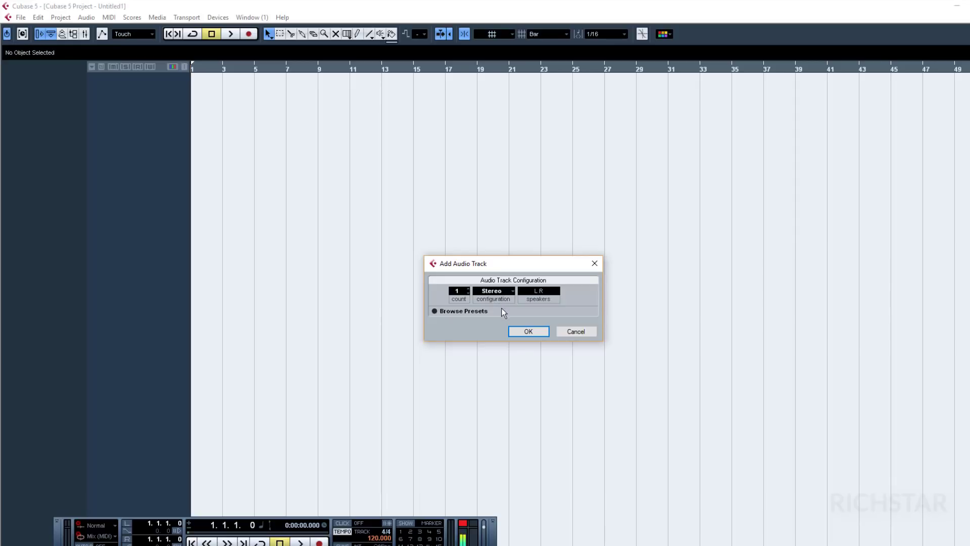
pyautogui.click(527, 331)
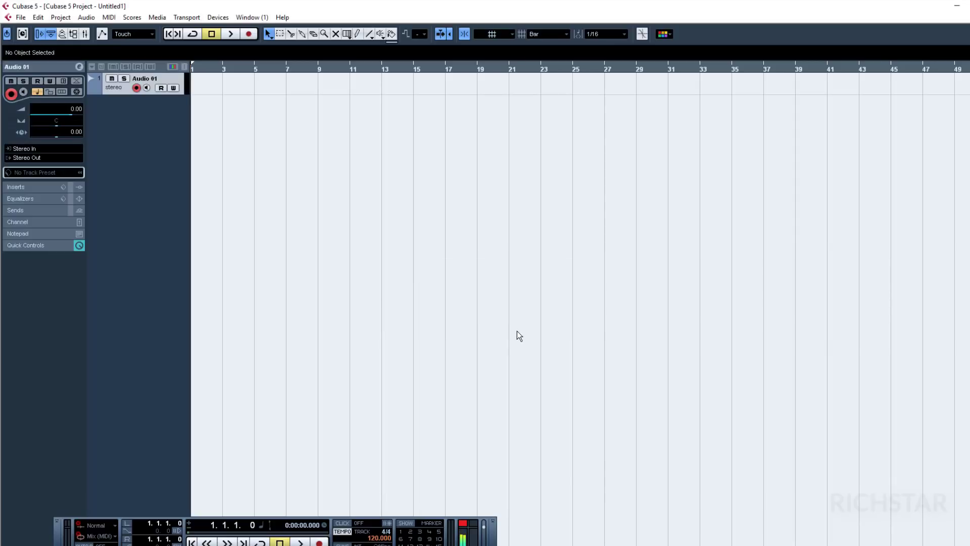
pyautogui.moveTo(192, 96); pyautogui.dragTo(185, 169)
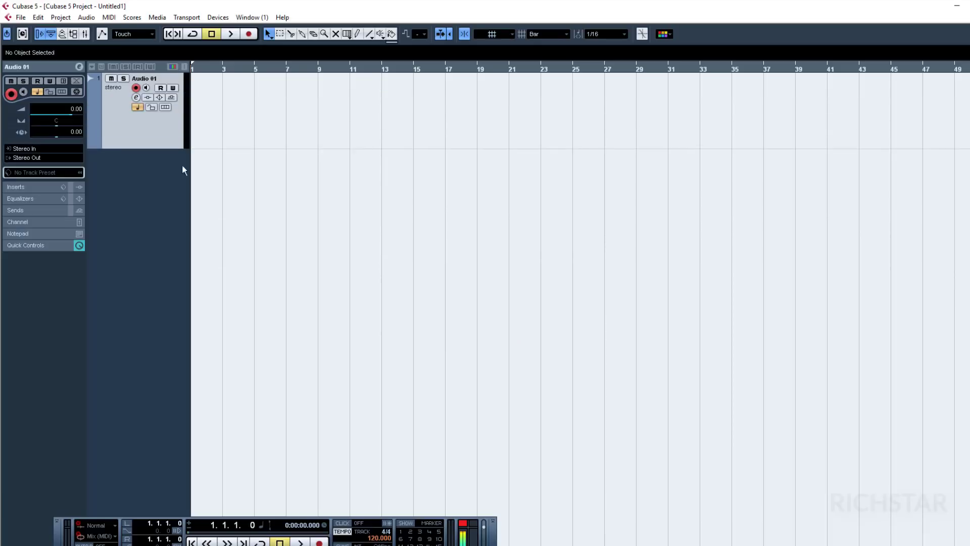
# Start an audio file import and browse to the Studio folder on Local Disk (H:)
pyautogui.click(21, 18)
pyautogui.moveTo(115, 192)
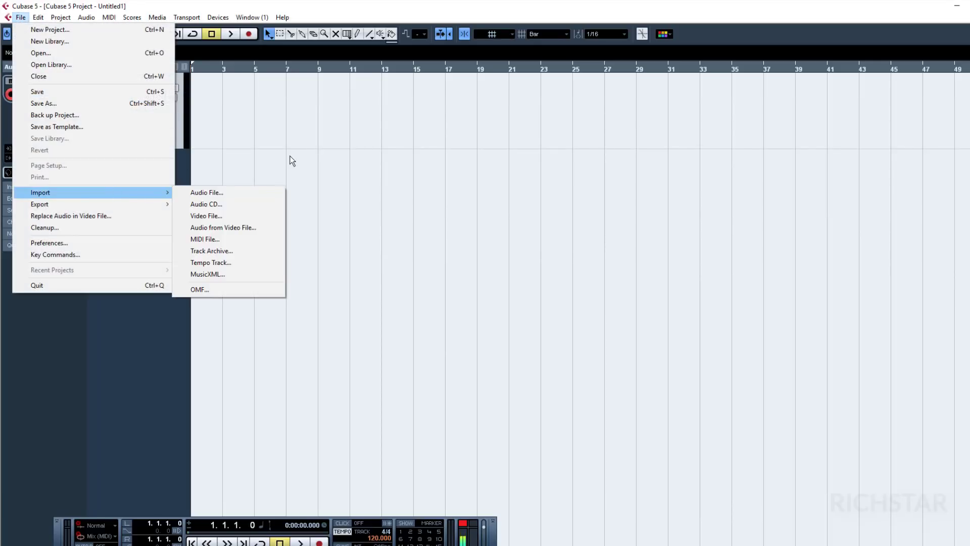
pyautogui.click(262, 193)
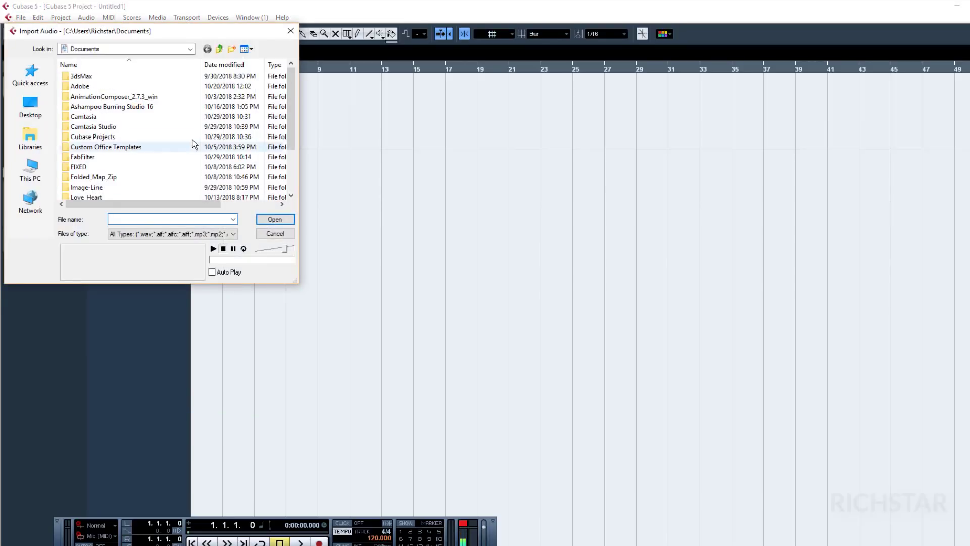
pyautogui.scroll(-2, 273, 147)
pyautogui.click(28, 181)
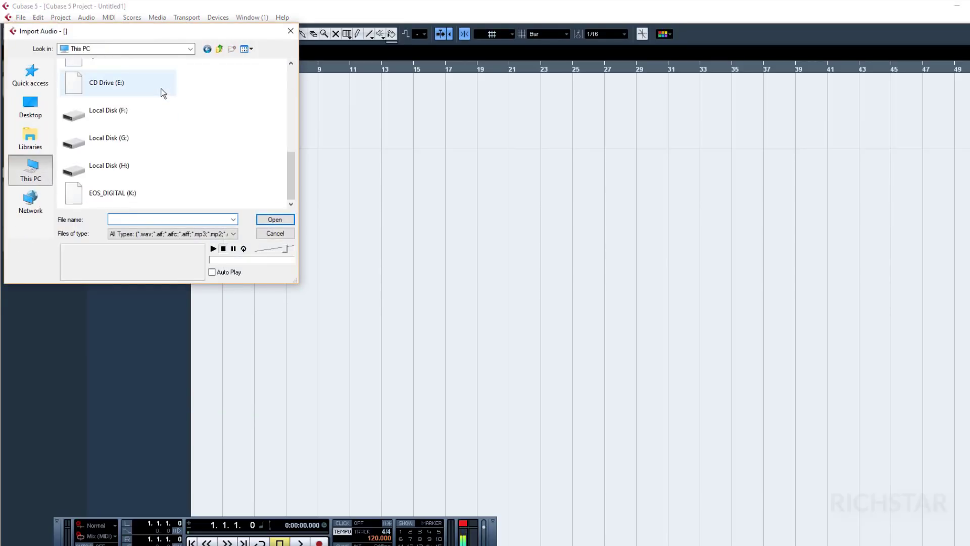
pyautogui.doubleClick(127, 165)
pyautogui.scroll(-5, 159, 167)
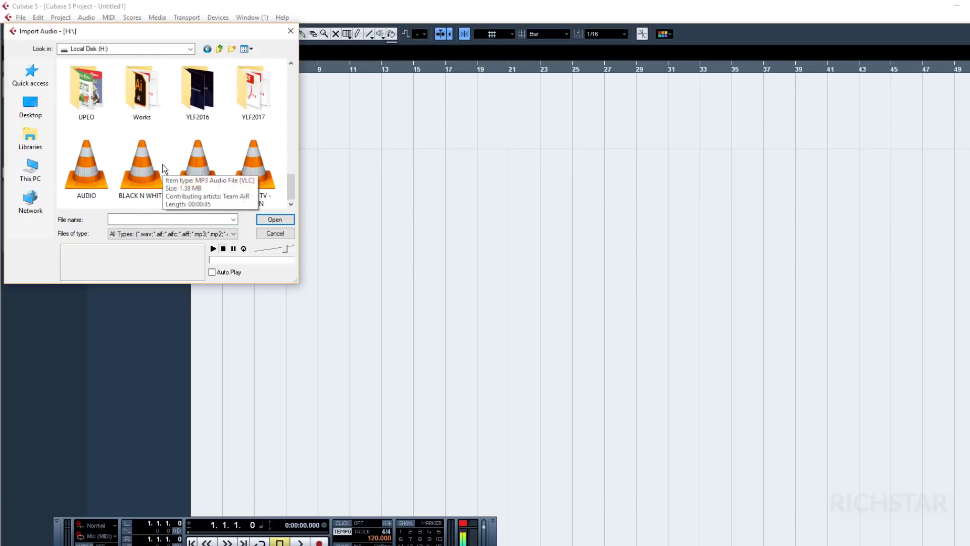
pyautogui.moveTo(227, 283); pyautogui.dragTo(240, 393)
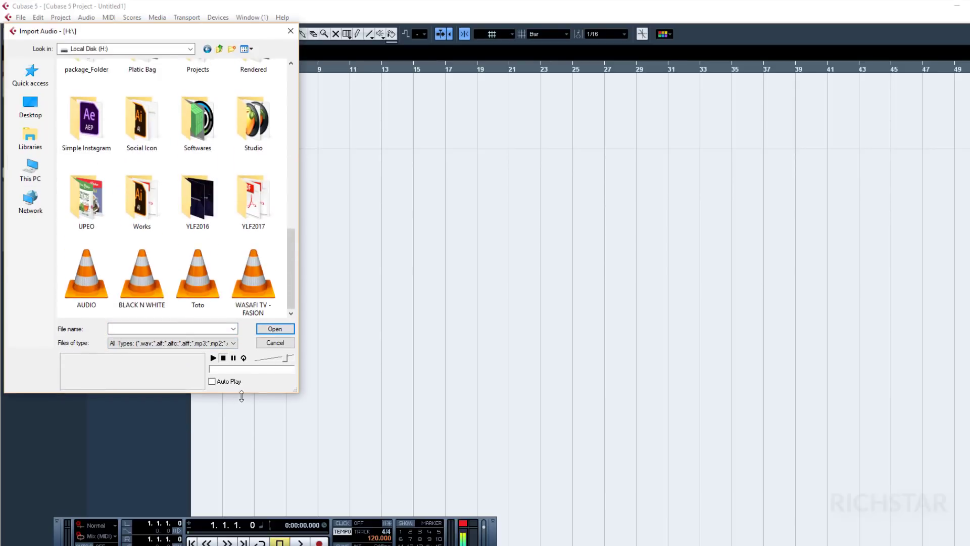
pyautogui.scroll(1, 239, 228)
pyautogui.scroll(-2, 240, 228)
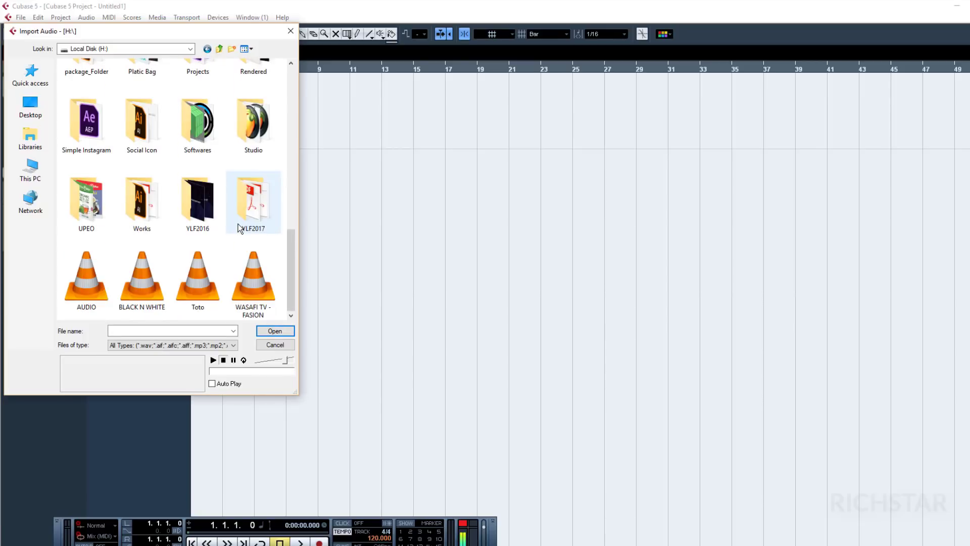
pyautogui.doubleClick(254, 153)
pyautogui.scroll(-5, 232, 216)
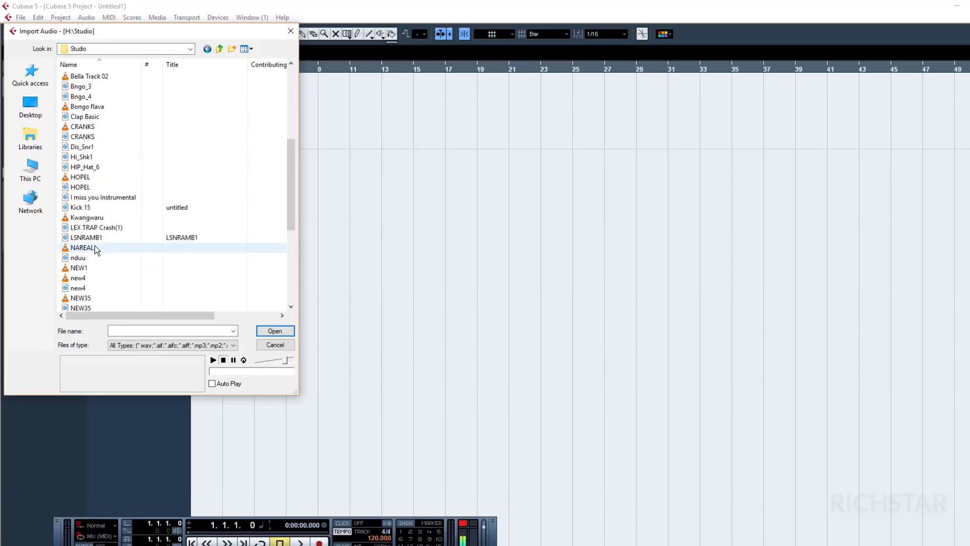
# Import the NEW1 audio file onto the stereo track with all import options left unchecked
pyautogui.click(91, 274)
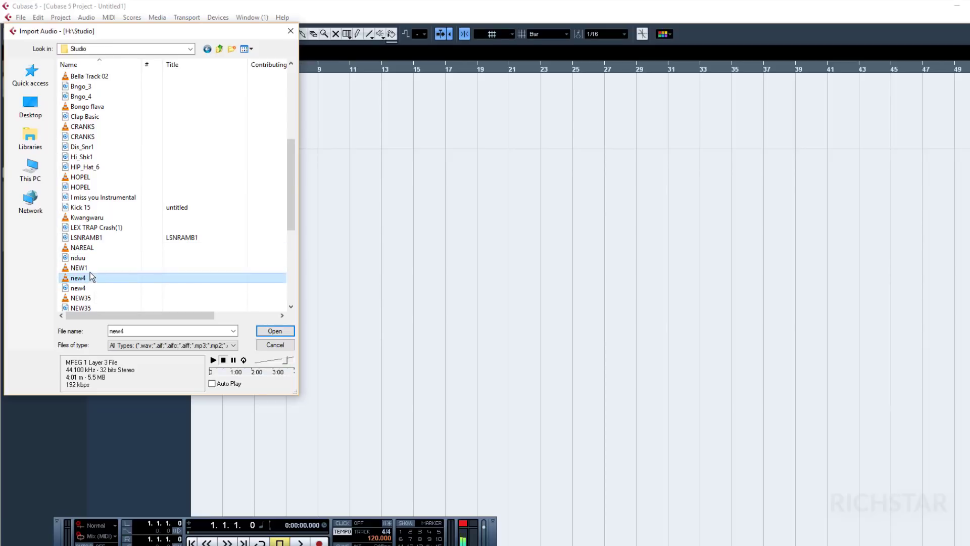
pyautogui.doubleClick(90, 270)
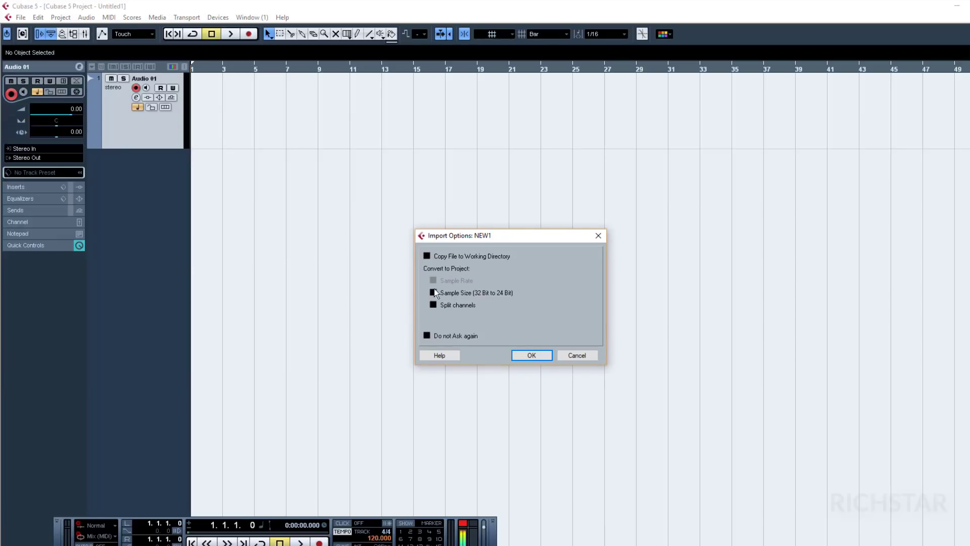
pyautogui.click(532, 355)
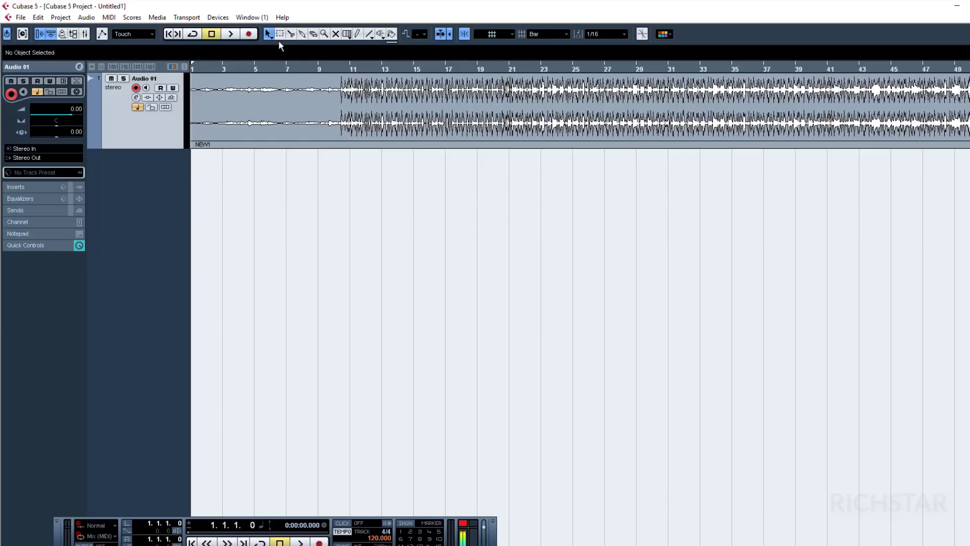
# Play the first few seconds of the imported NEW1 clip, stopping around bar 3
pyautogui.press('g')
pyautogui.press('g')
pyautogui.press('g')
pyautogui.press('g')
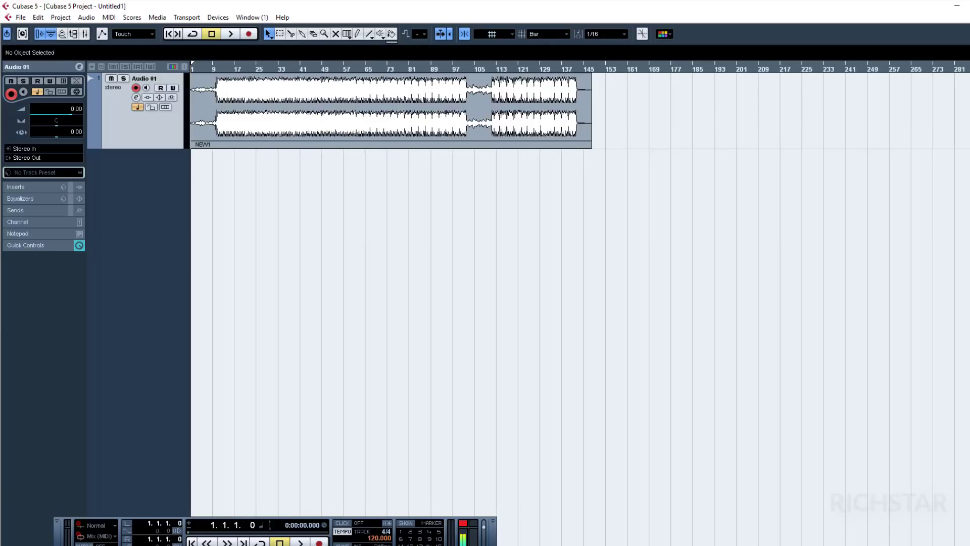
pyautogui.click(232, 38)
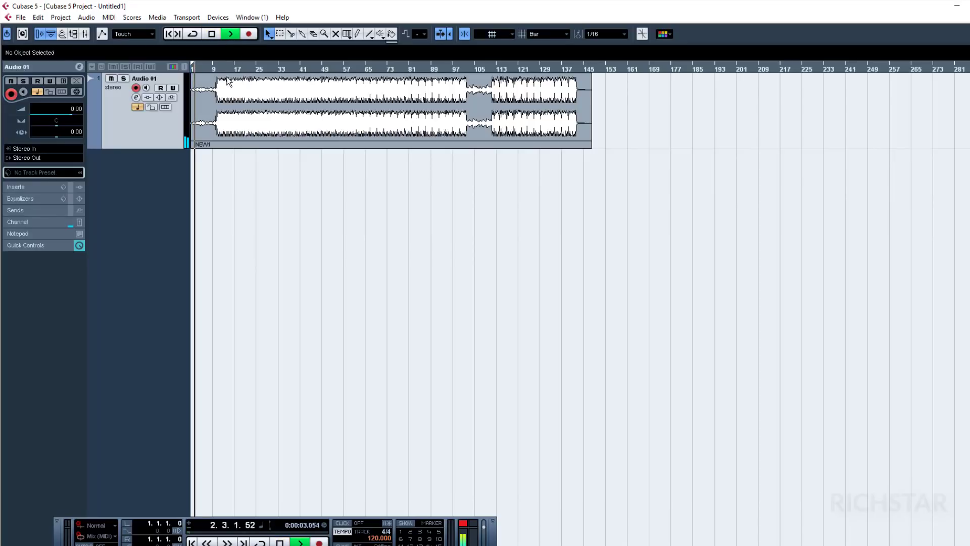
pyautogui.click(212, 34)
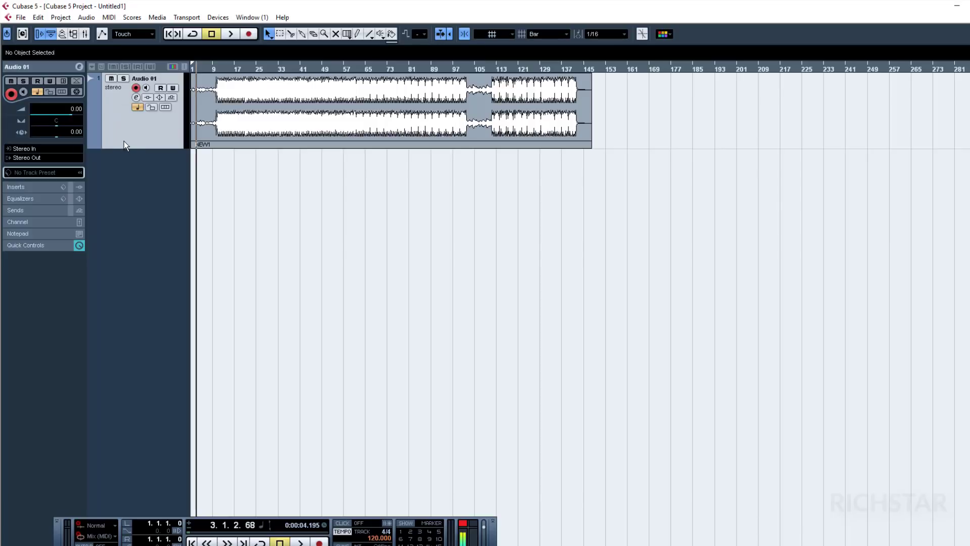
# Add a second stereo audio track below the imported instrumental's track
pyautogui.rightClick(148, 197)
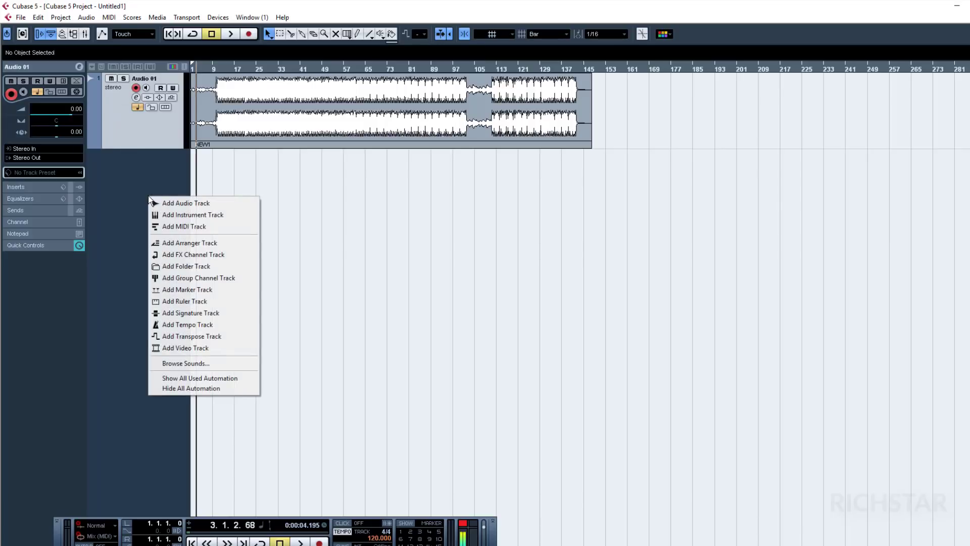
pyautogui.click(191, 205)
pyautogui.click(533, 335)
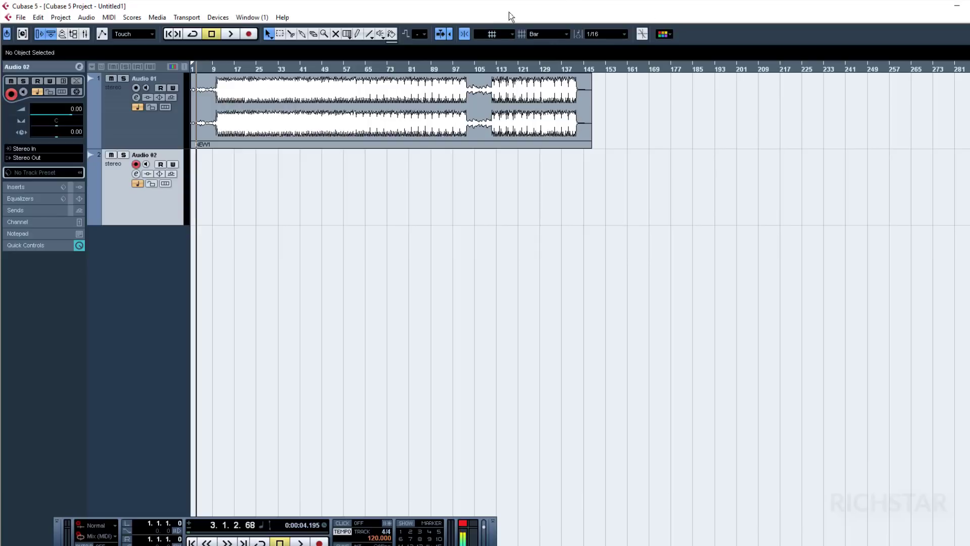
# In the VST audio system's device setup, switch the ASIO driver to ASIO DirectX Full Duplex Driver
pyautogui.click(219, 17)
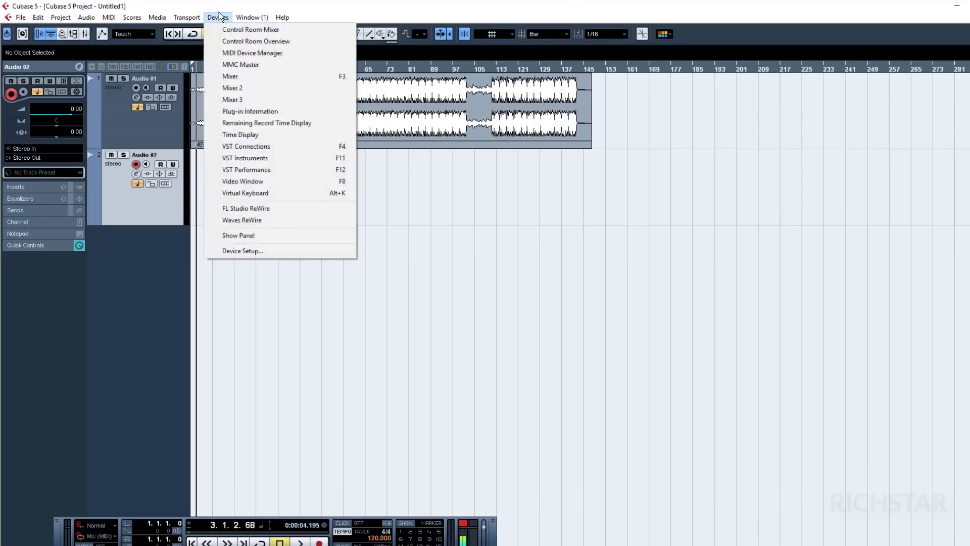
pyautogui.click(218, 17)
pyautogui.click(218, 17)
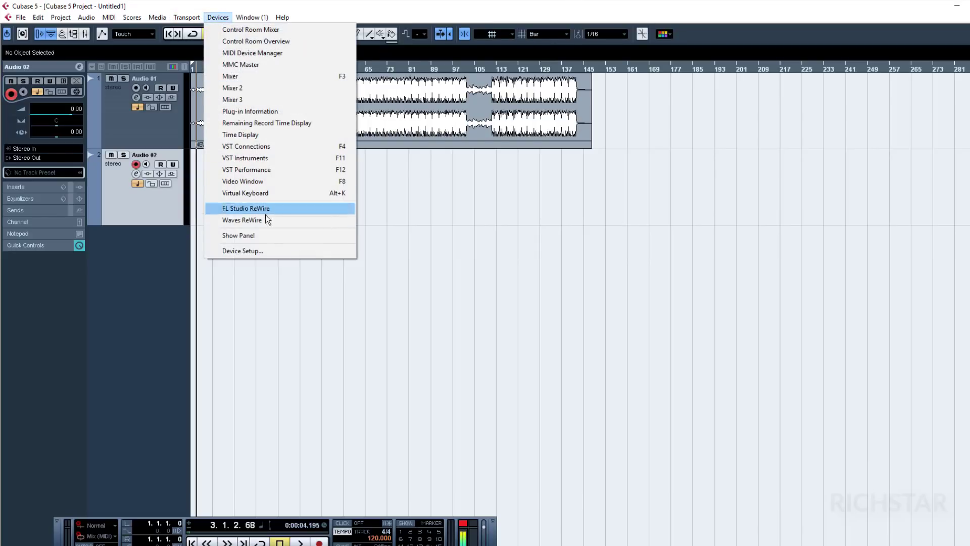
pyautogui.click(268, 250)
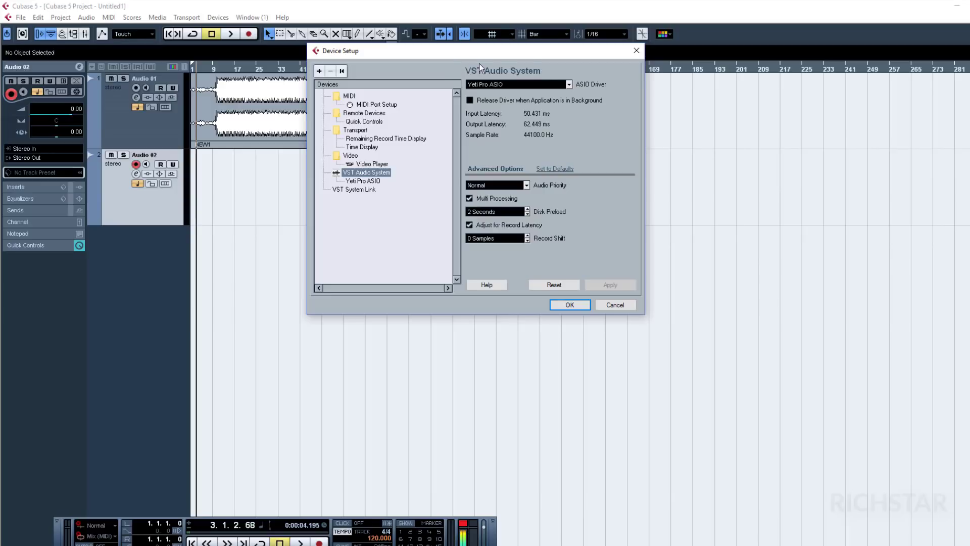
pyautogui.click(567, 85)
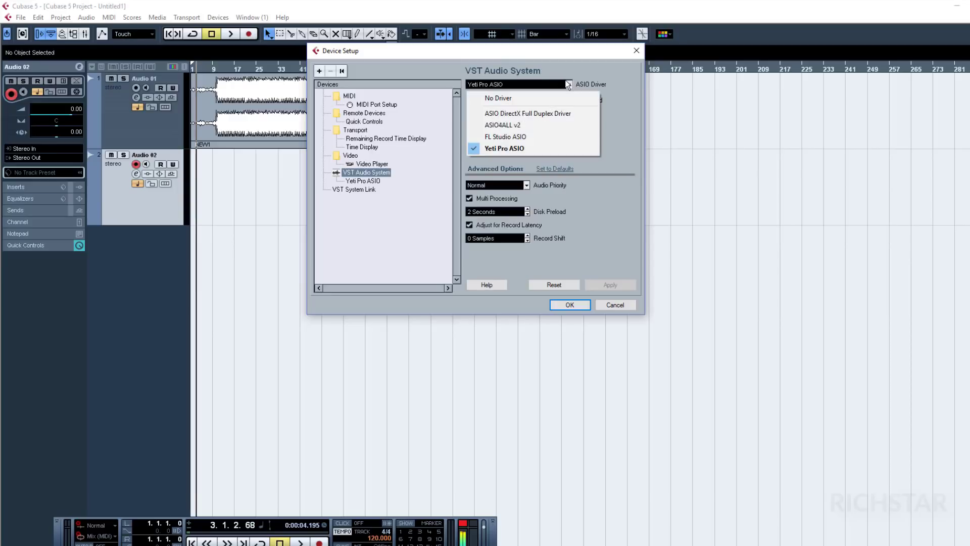
pyautogui.click(526, 119)
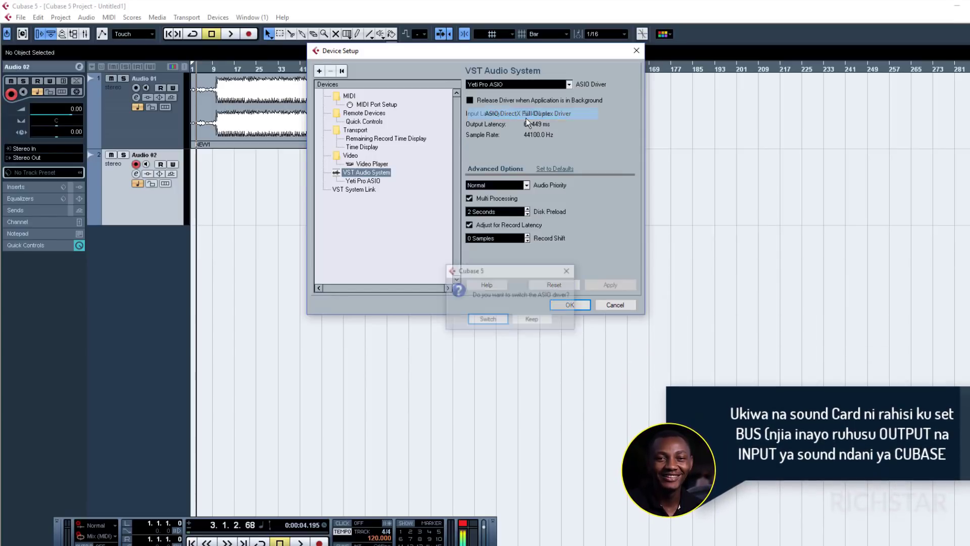
pyautogui.click(499, 316)
# Switch the ASIO driver to Yeti Pro ASIO and accept the device setup
pyautogui.click(517, 84)
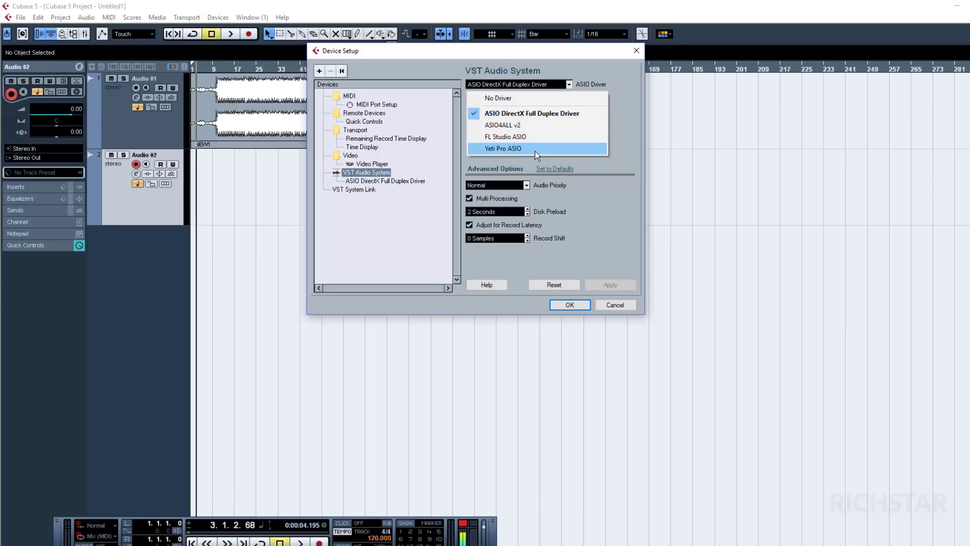
pyautogui.click(530, 113)
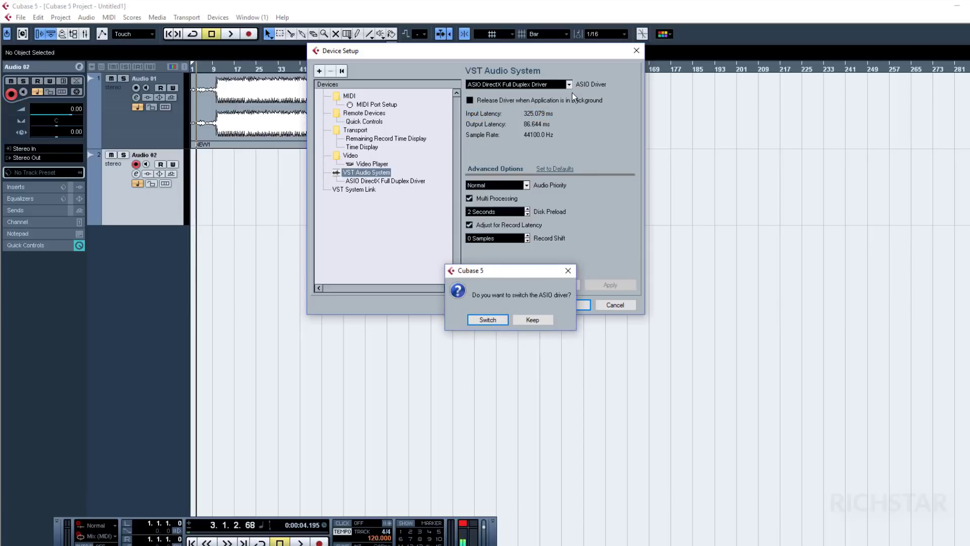
pyautogui.click(538, 320)
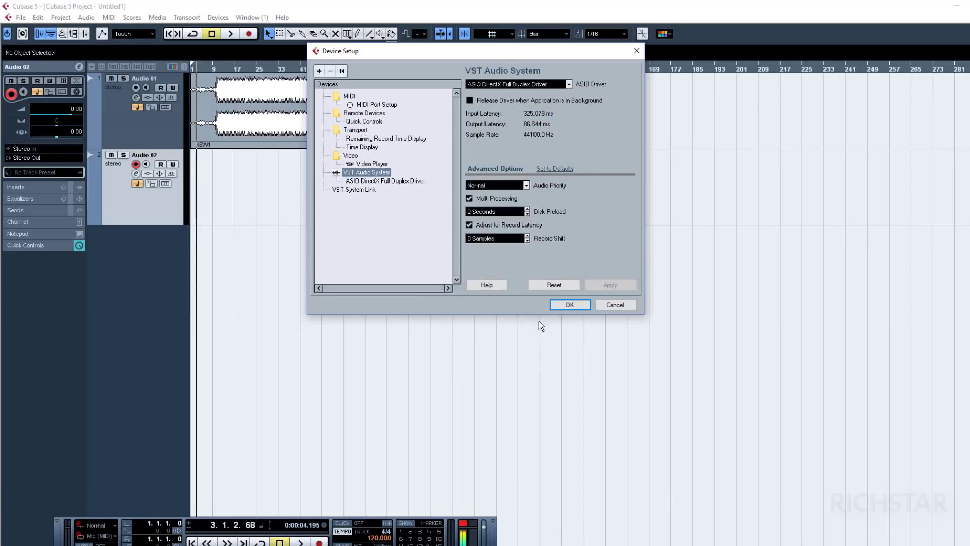
pyautogui.click(517, 85)
pyautogui.click(507, 151)
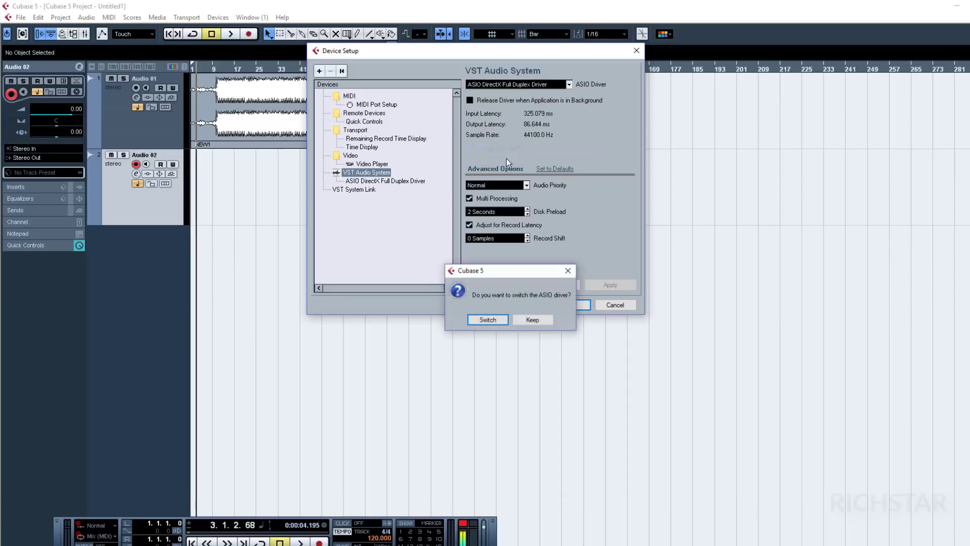
pyautogui.click(487, 319)
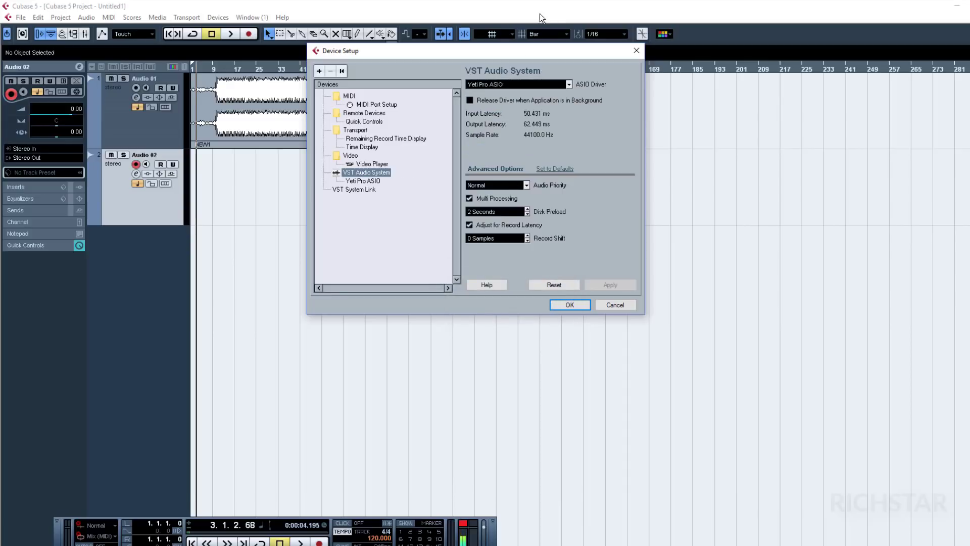
pyautogui.click(568, 304)
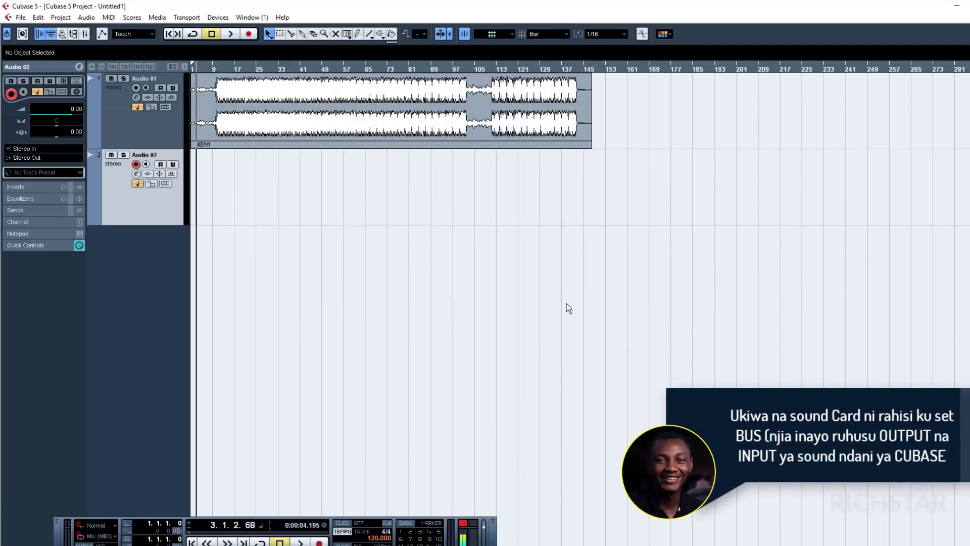
# Open the VST connections and check the Stereo In bus's audio device and left port options
pyautogui.click(209, 19)
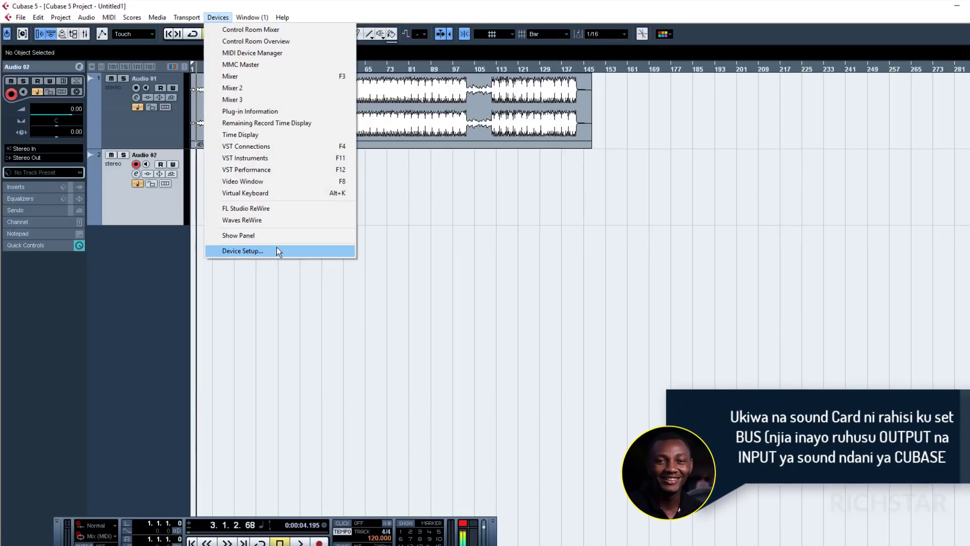
pyautogui.click(260, 148)
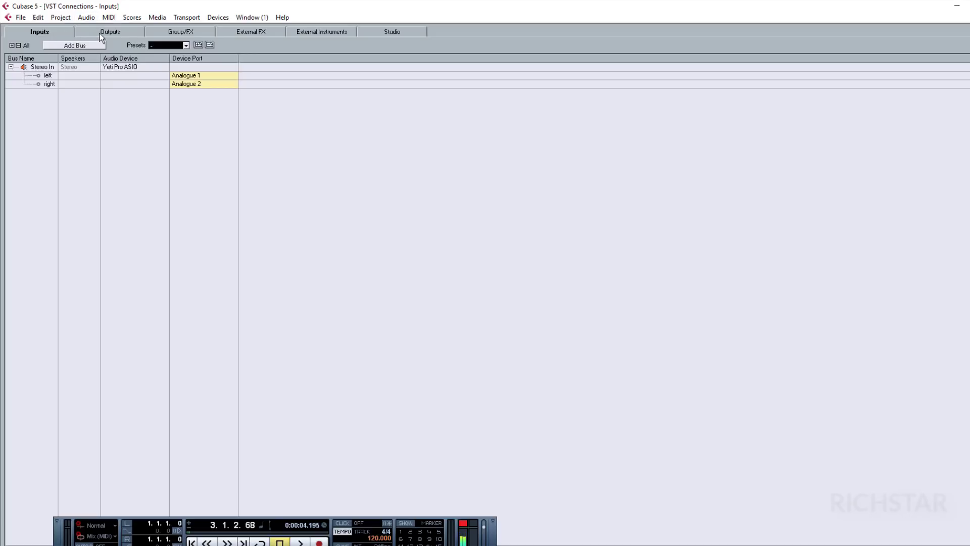
pyautogui.click(99, 34)
pyautogui.click(50, 32)
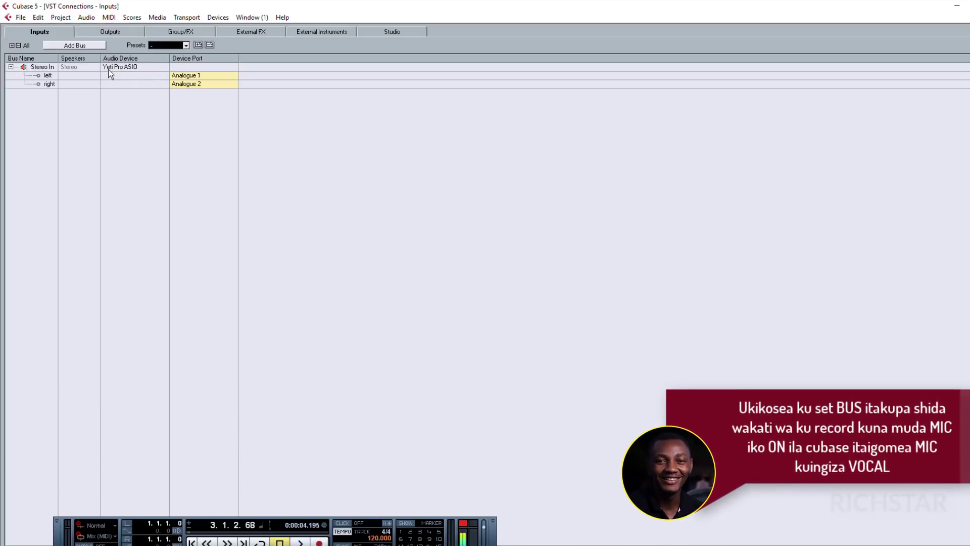
pyautogui.click(131, 68)
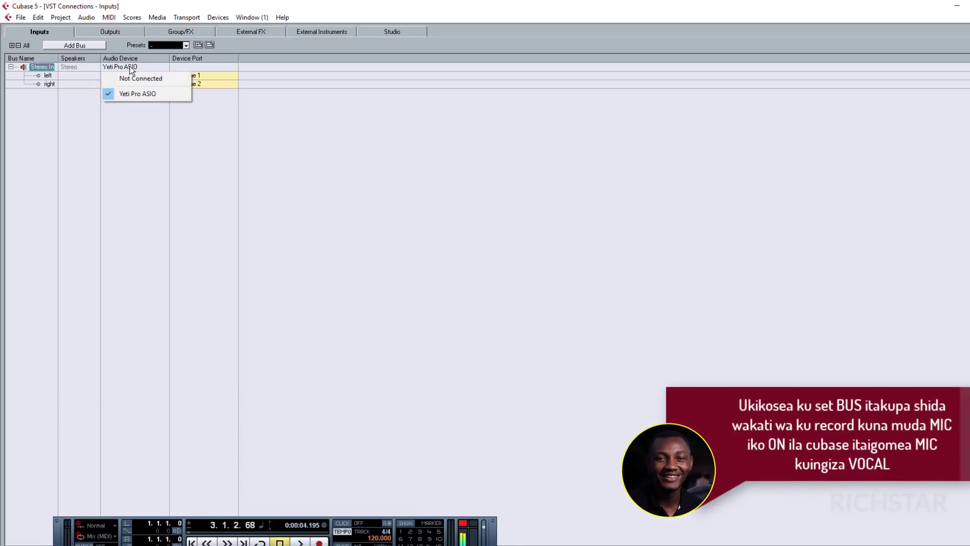
pyautogui.click(164, 163)
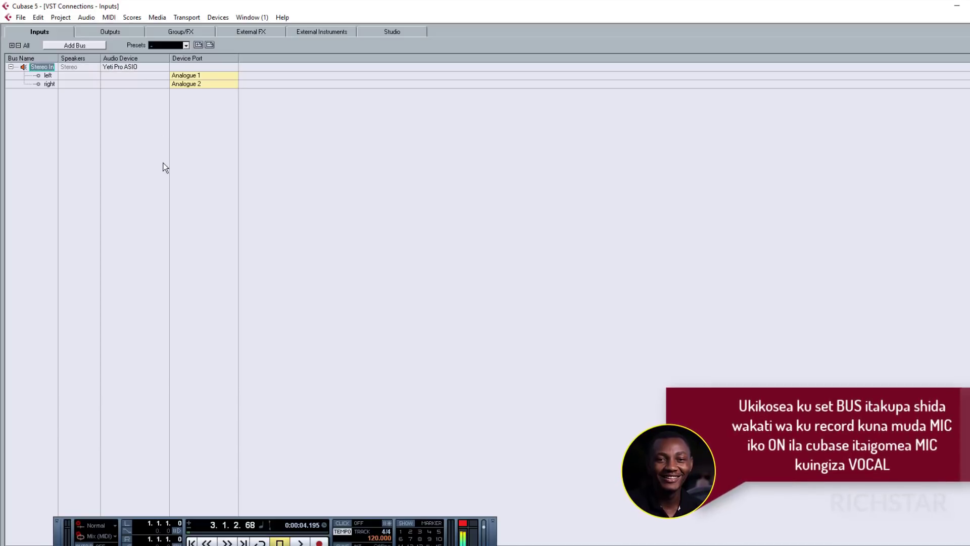
pyautogui.click(198, 76)
pyautogui.click(207, 113)
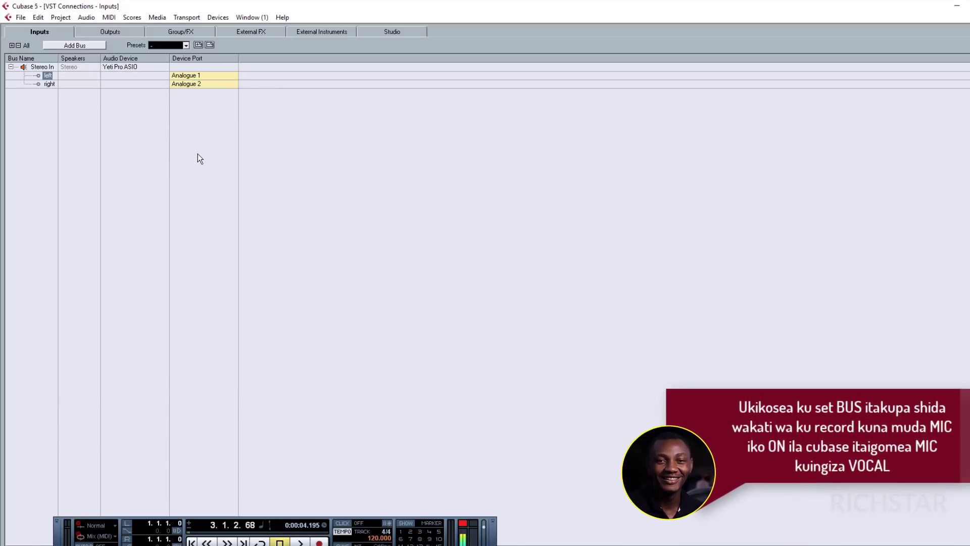
# Check the Stereo Out bus's audio device options and close the VST connections
pyautogui.click(111, 31)
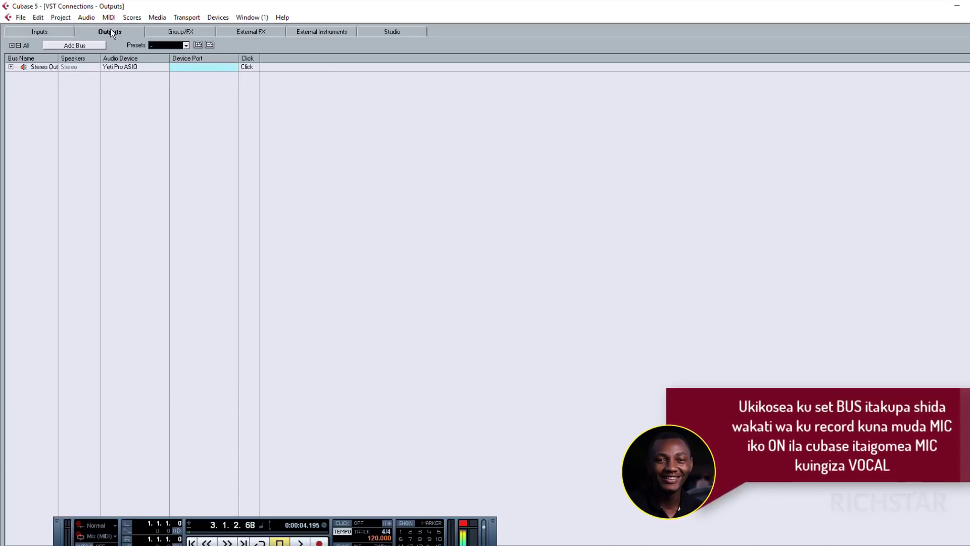
pyautogui.click(129, 69)
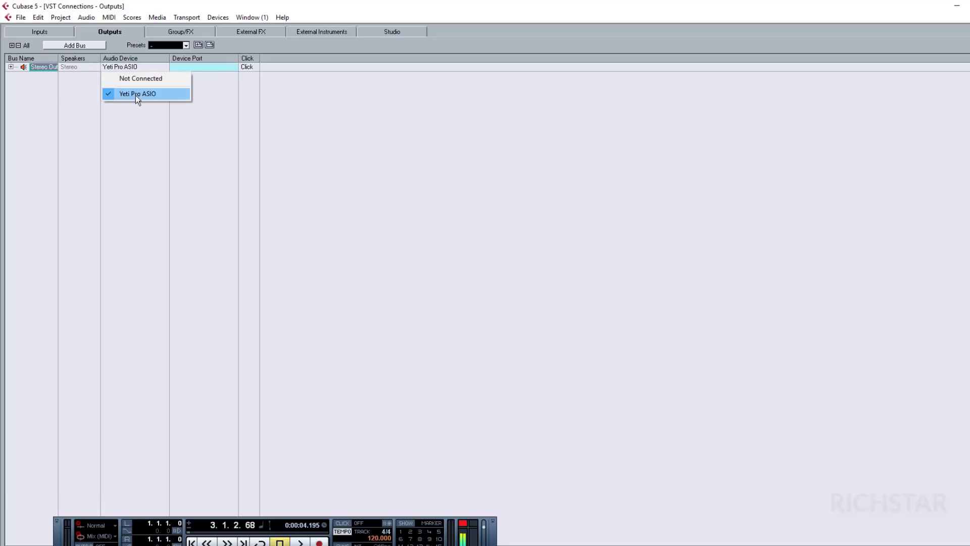
pyautogui.click(139, 108)
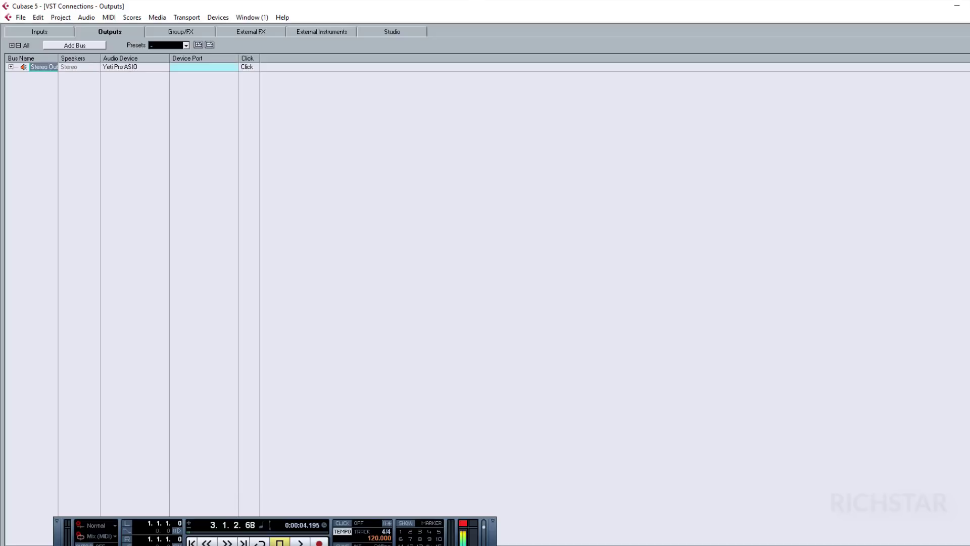
pyautogui.press('F4')
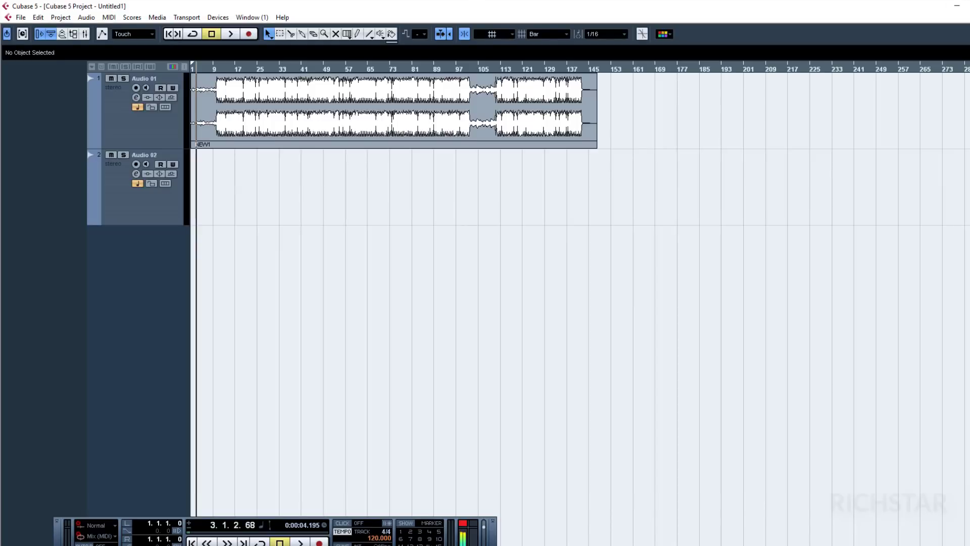
# Change the ASIO driver to ASIO DirectX Full Duplex Driver in the device setup and accept it
pyautogui.click(228, 19)
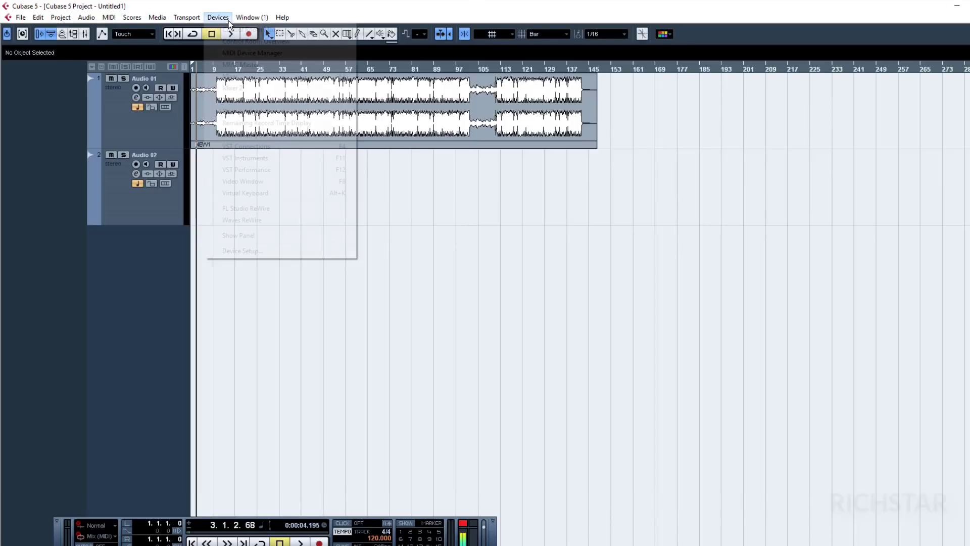
pyautogui.click(281, 250)
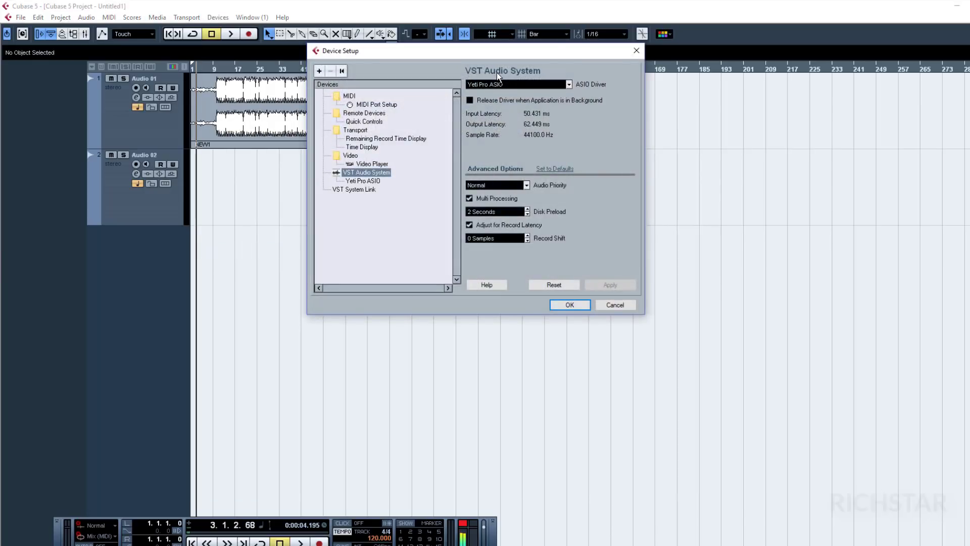
pyautogui.click(501, 85)
pyautogui.click(509, 117)
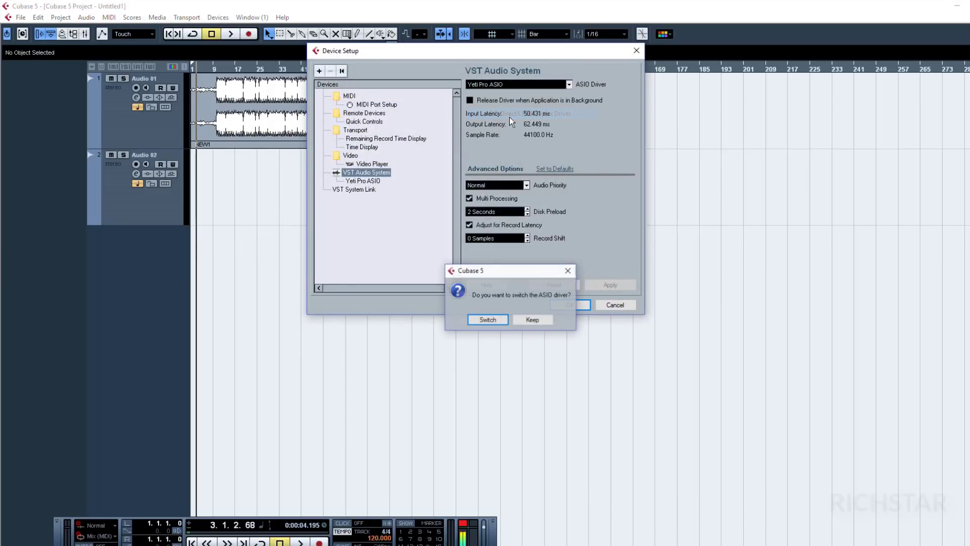
pyautogui.click(486, 320)
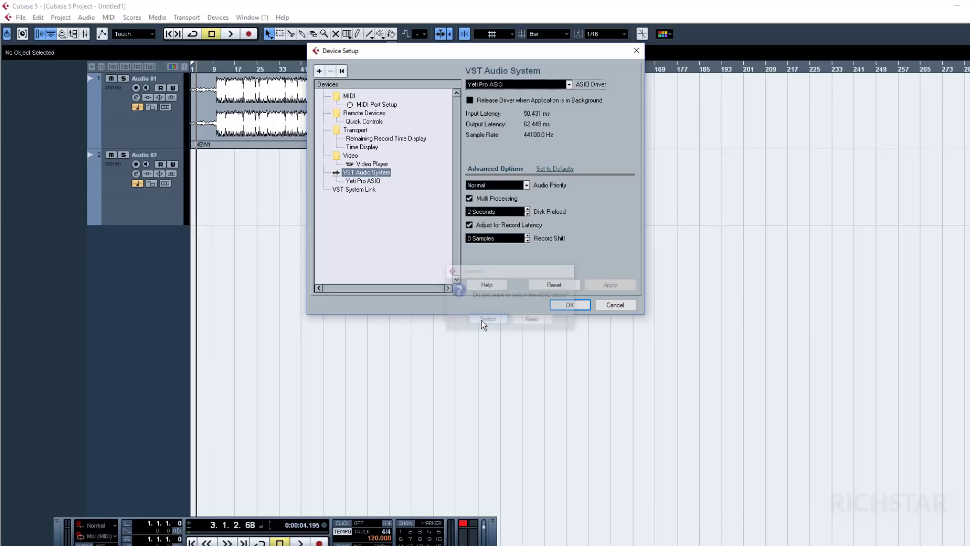
pyautogui.click(569, 303)
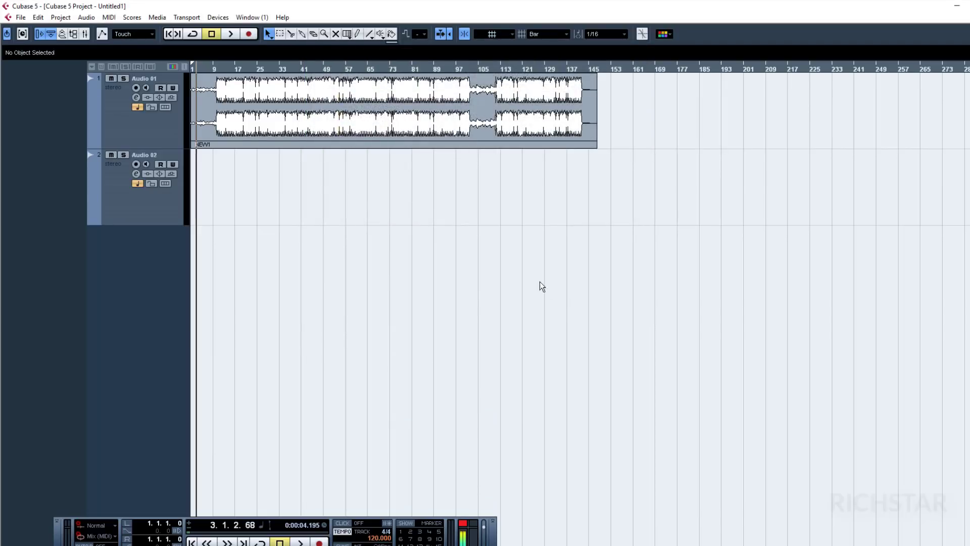
# Reopen the VST connections and show the input bus assignments
pyautogui.click(222, 19)
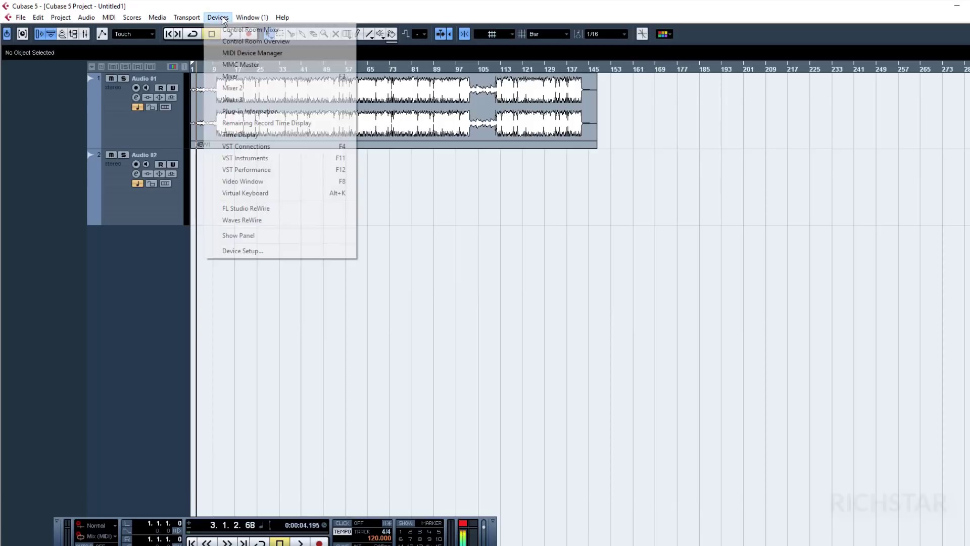
pyautogui.click(260, 148)
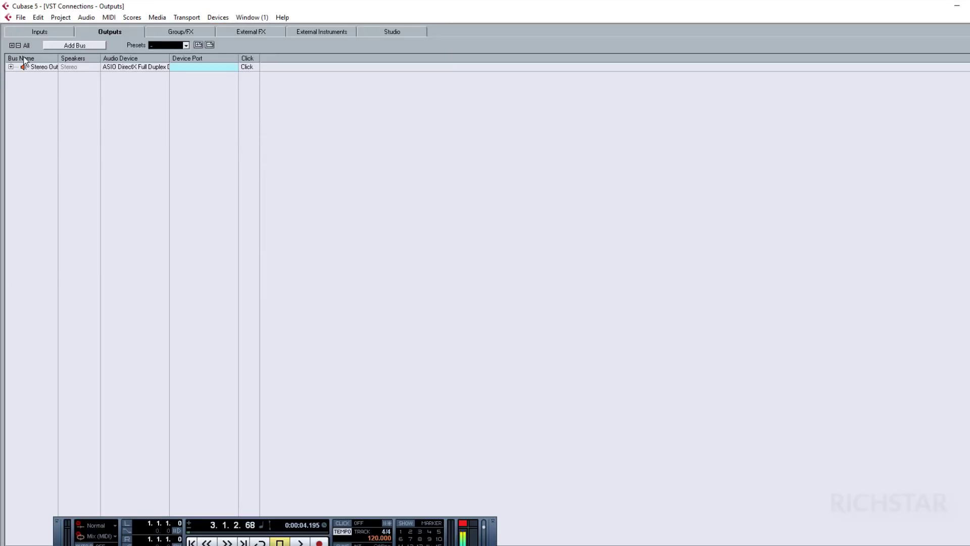
pyautogui.click(45, 33)
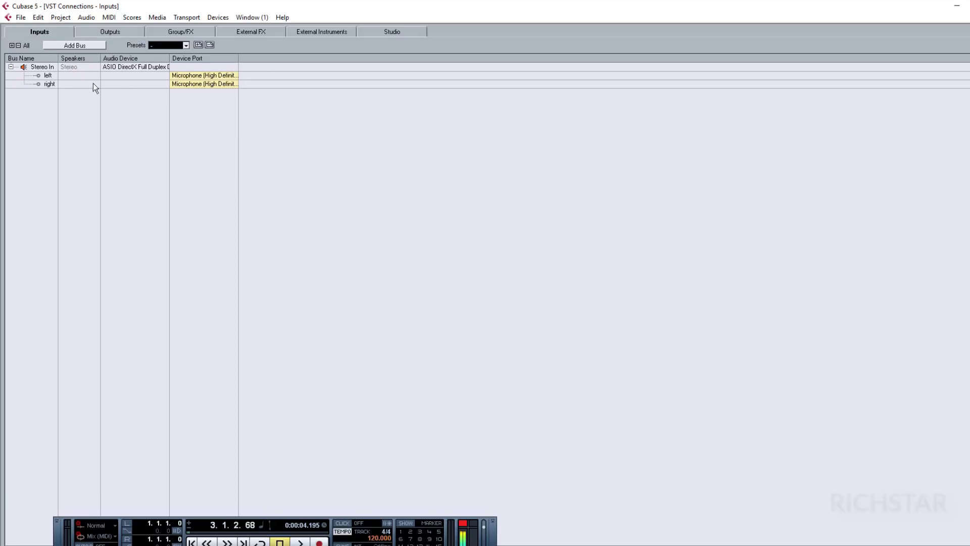
# Set the Stereo In bus's left port to Not Connected, and reassign it to the first High Definition microphone port
pyautogui.click(229, 75)
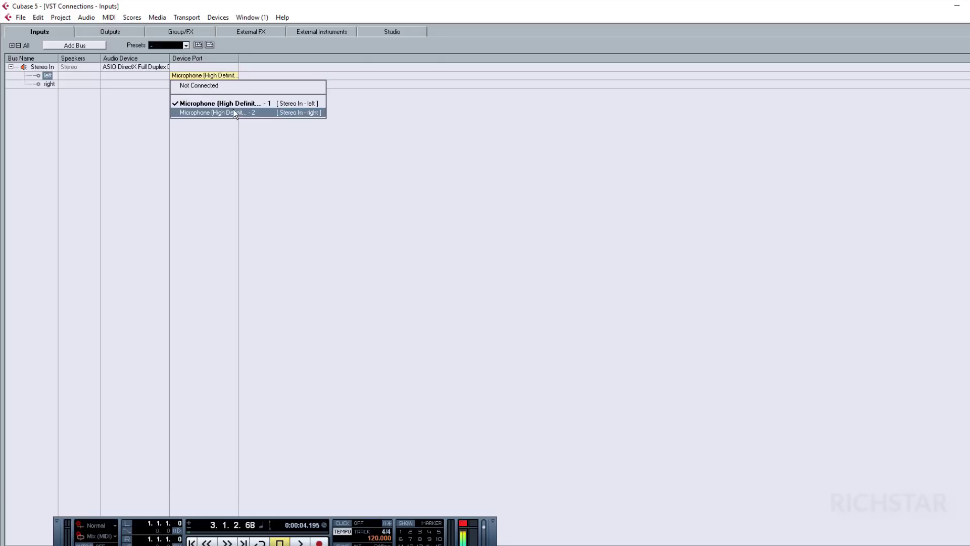
pyautogui.click(202, 85)
pyautogui.click(203, 85)
pyautogui.click(197, 74)
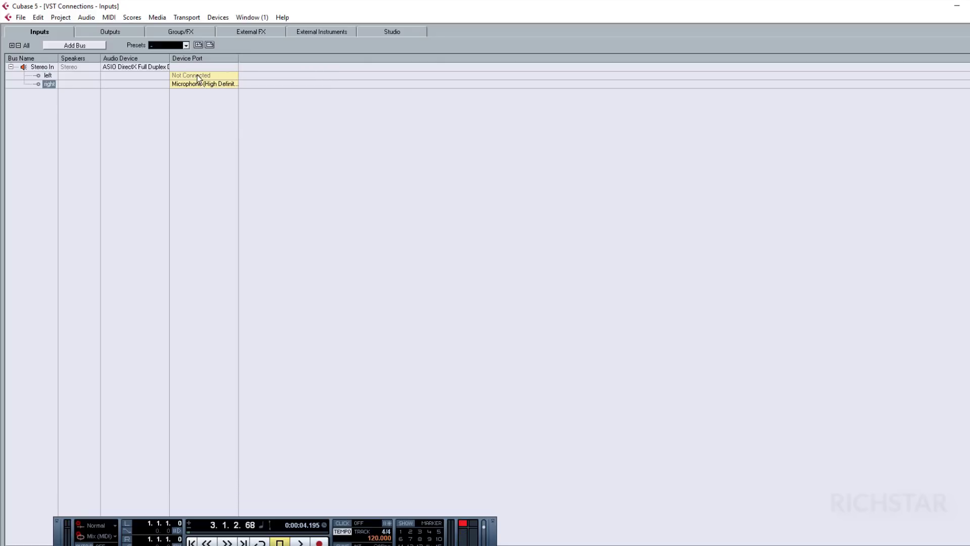
pyautogui.click(197, 74)
pyautogui.click(204, 103)
# Check the audio device options of the Stereo Out bus under the new driver
pyautogui.click(104, 35)
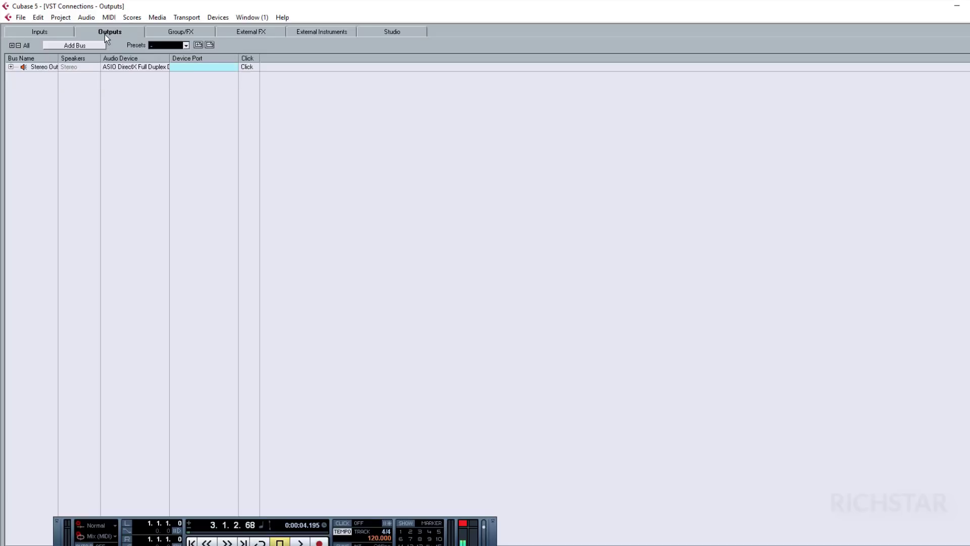
pyautogui.click(148, 70)
pyautogui.click(148, 154)
# Collapse the Stereo In bus's channel list and return to the output bus assignments
pyautogui.click(39, 33)
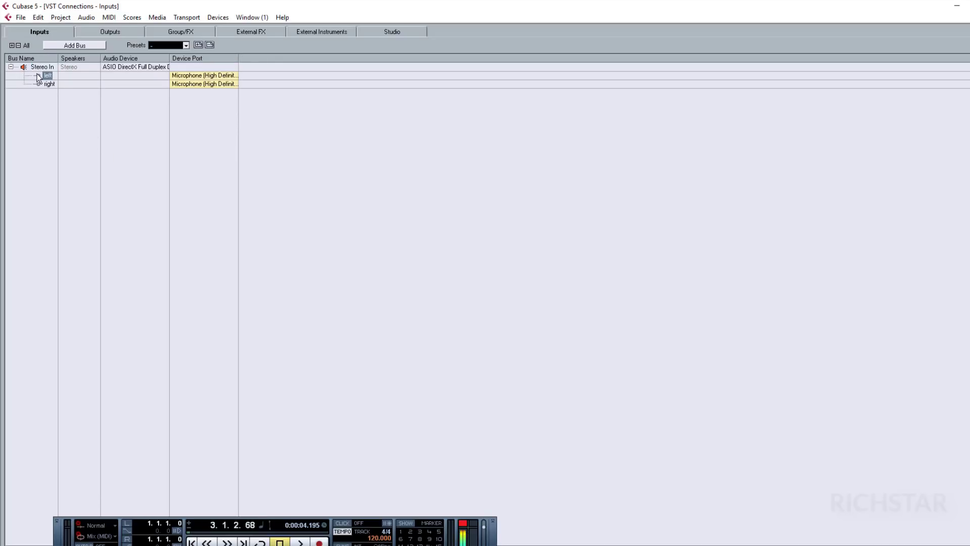
pyautogui.click(11, 67)
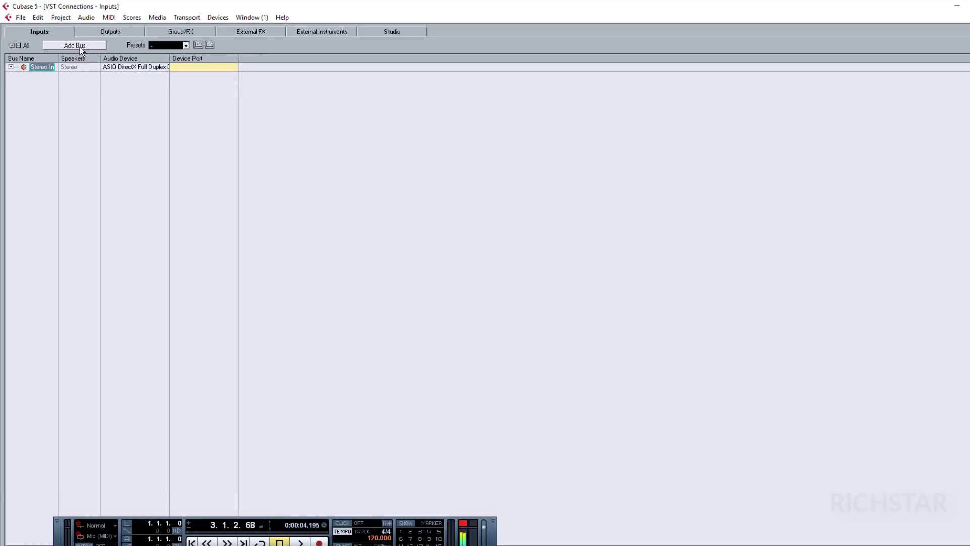
pyautogui.click(104, 32)
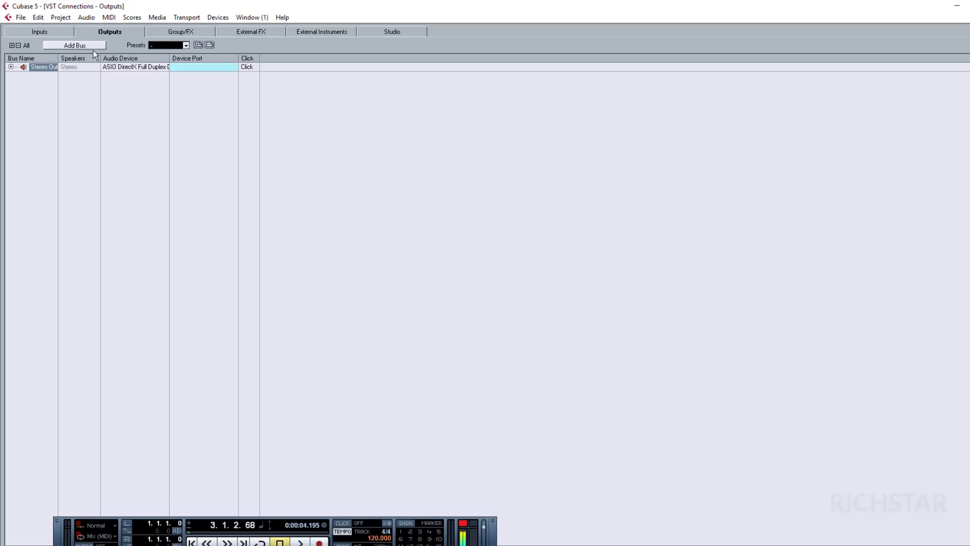
# Return to the input bus assignments and remove the Stereo In bus, accepting its deletion from the project
pyautogui.click(65, 31)
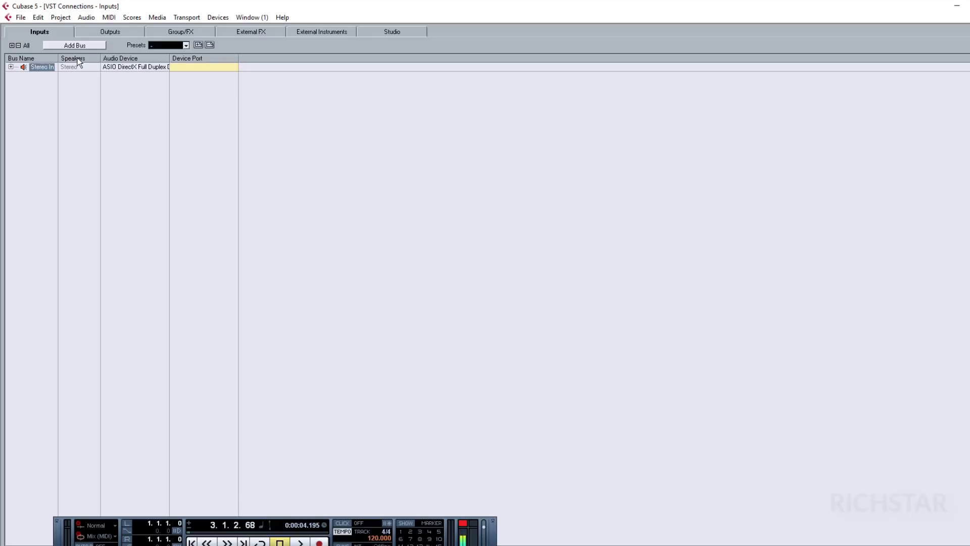
pyautogui.rightClick(30, 65)
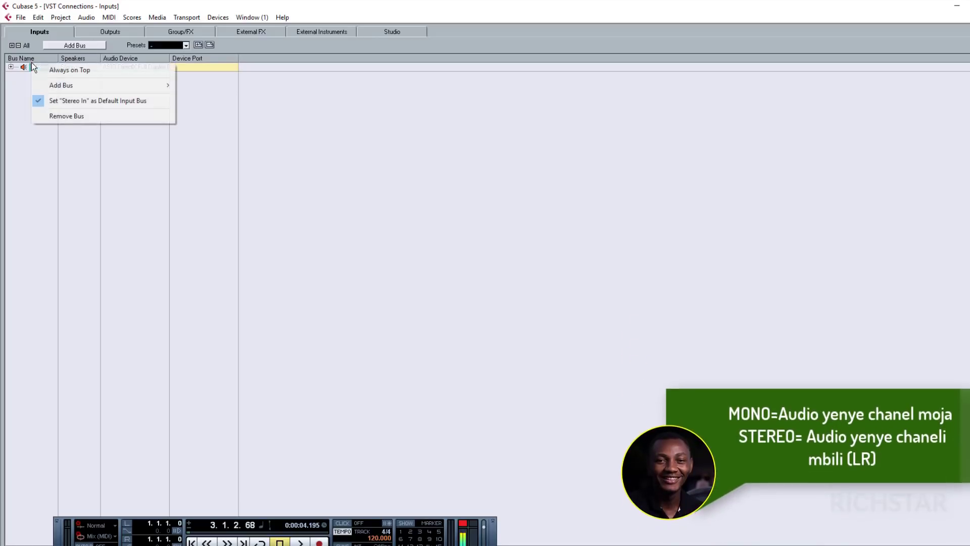
pyautogui.click(76, 117)
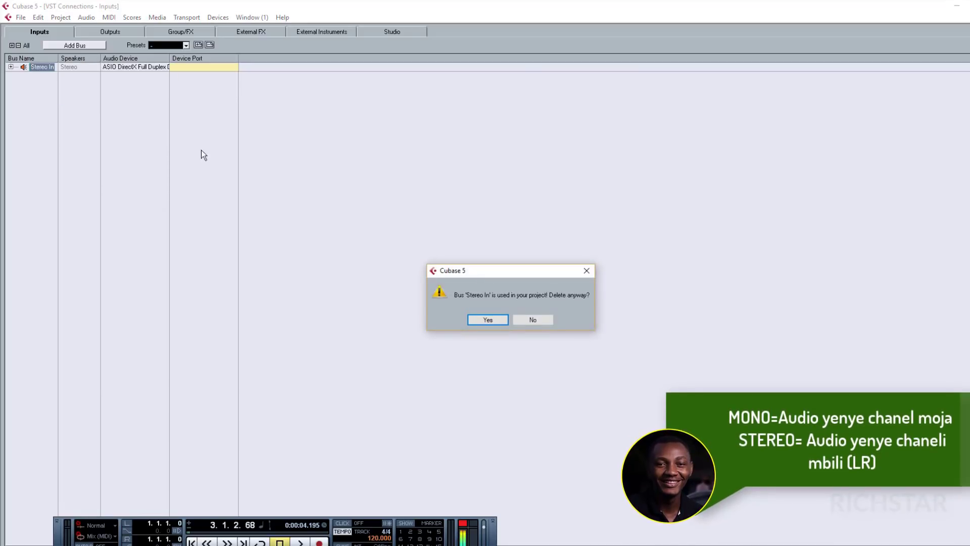
pyautogui.click(505, 324)
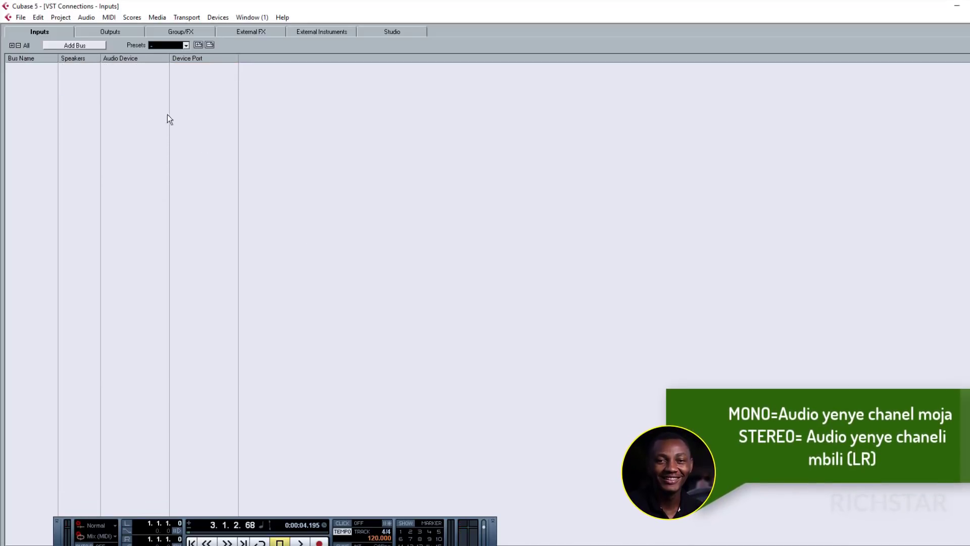
# Add one mono input bus, check its available microphone ports, and close the VST connections
pyautogui.click(81, 45)
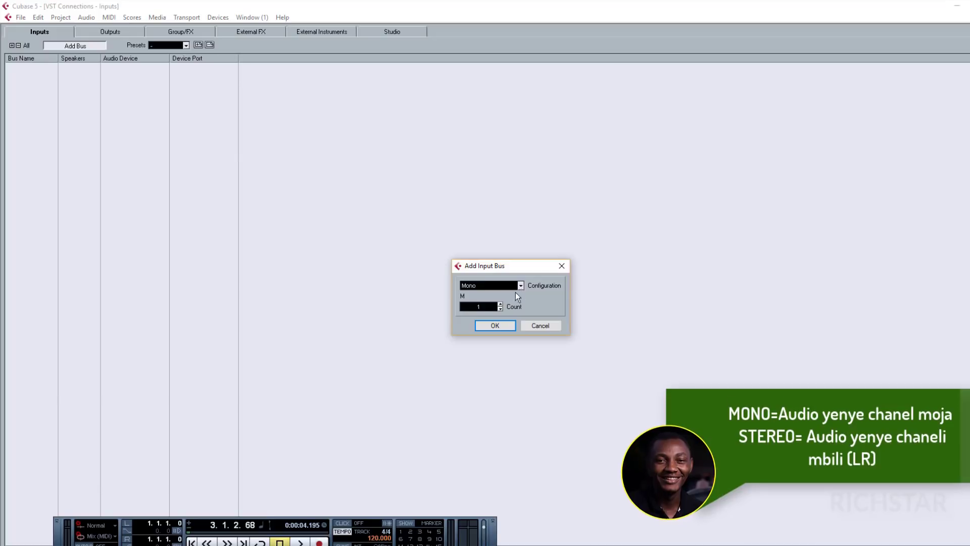
pyautogui.click(501, 325)
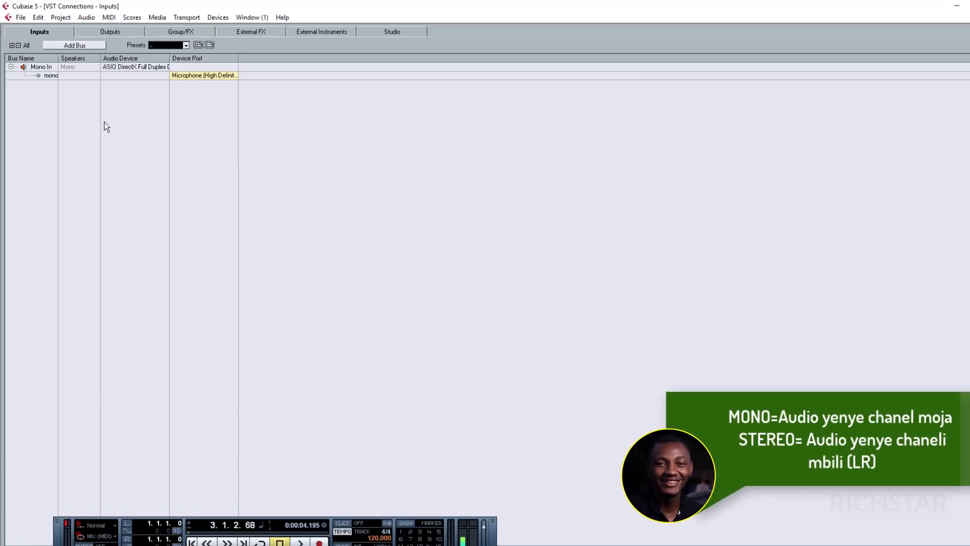
pyautogui.click(188, 78)
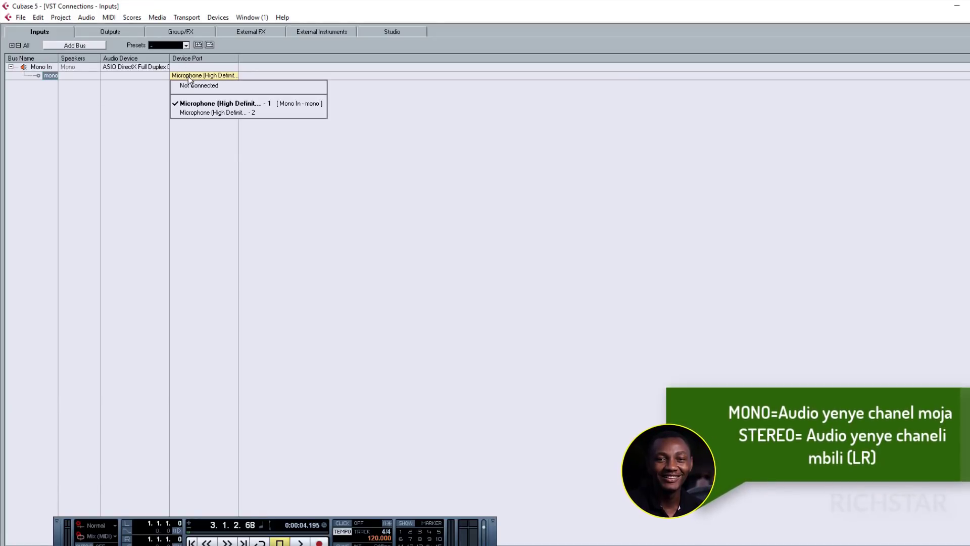
pyautogui.click(195, 120)
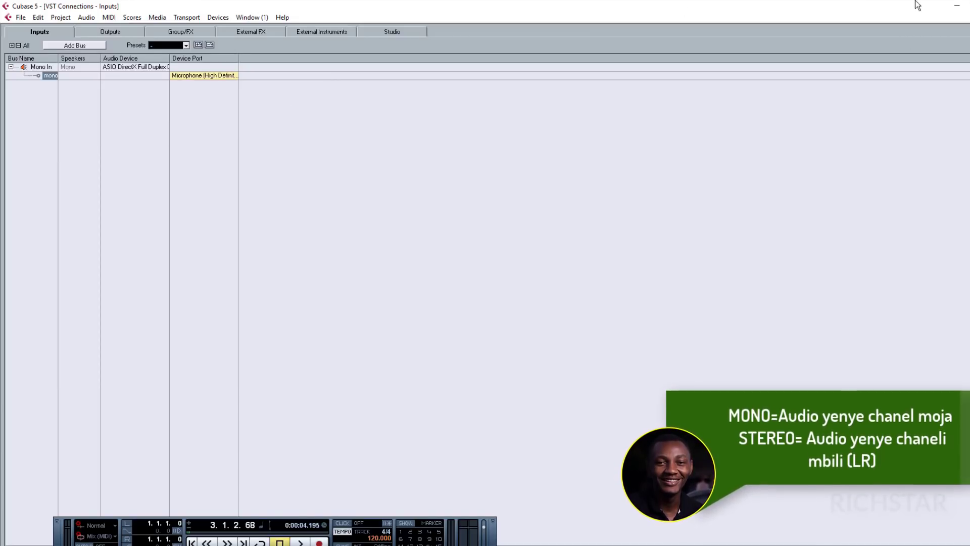
pyautogui.click(969, 17)
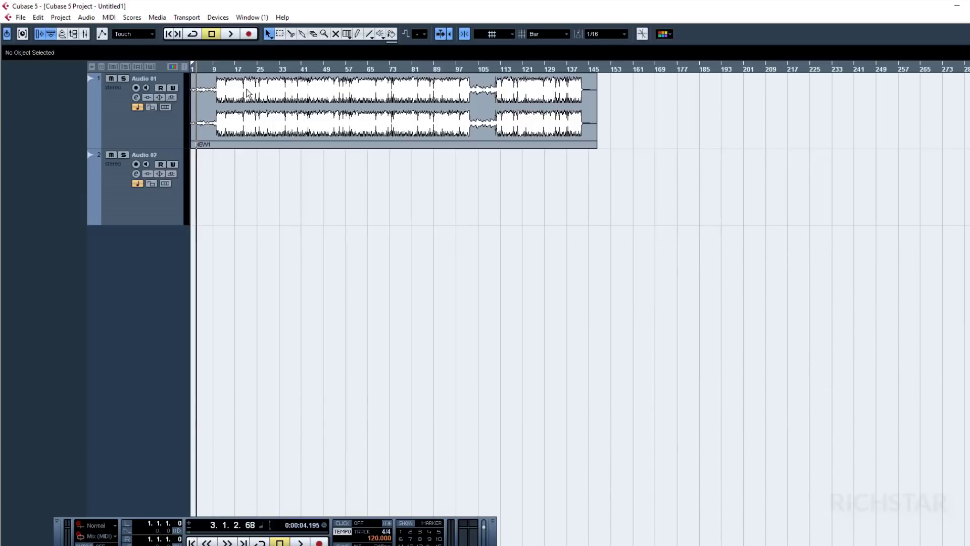
# Switch the VST audio system's ASIO driver to Yeti Pro ASIO in the device setup
pyautogui.click(239, 19)
pyautogui.moveTo(234, 21)
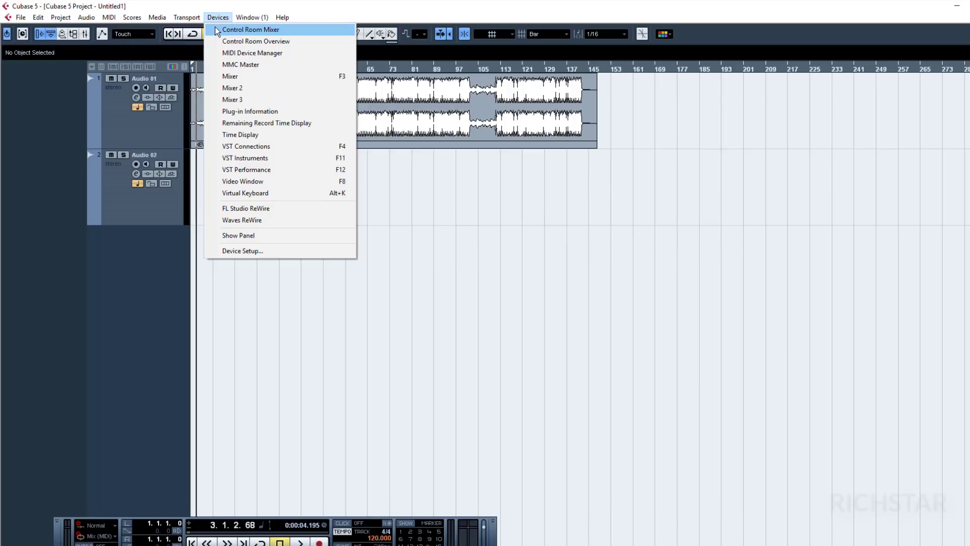
pyautogui.click(262, 251)
pyautogui.click(509, 83)
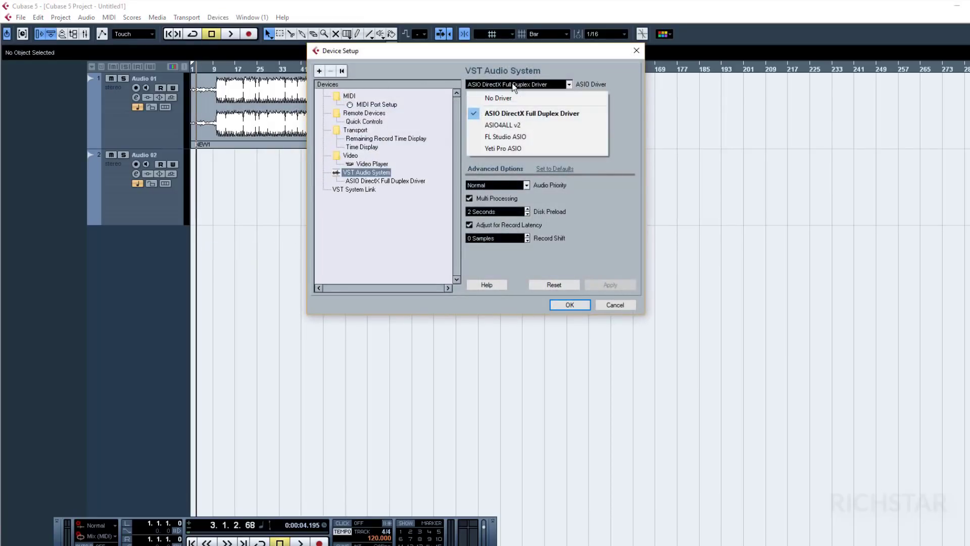
pyautogui.click(520, 148)
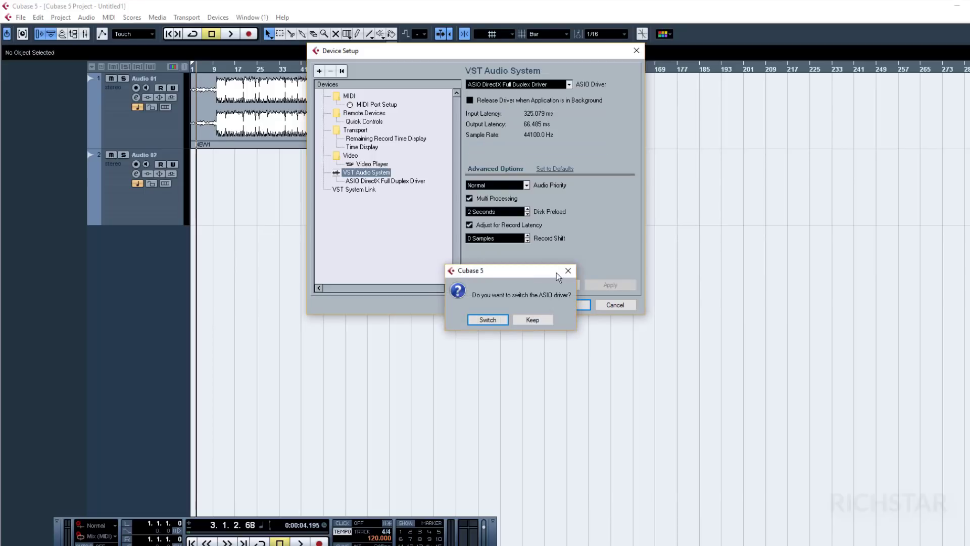
pyautogui.click(488, 321)
pyautogui.click(571, 305)
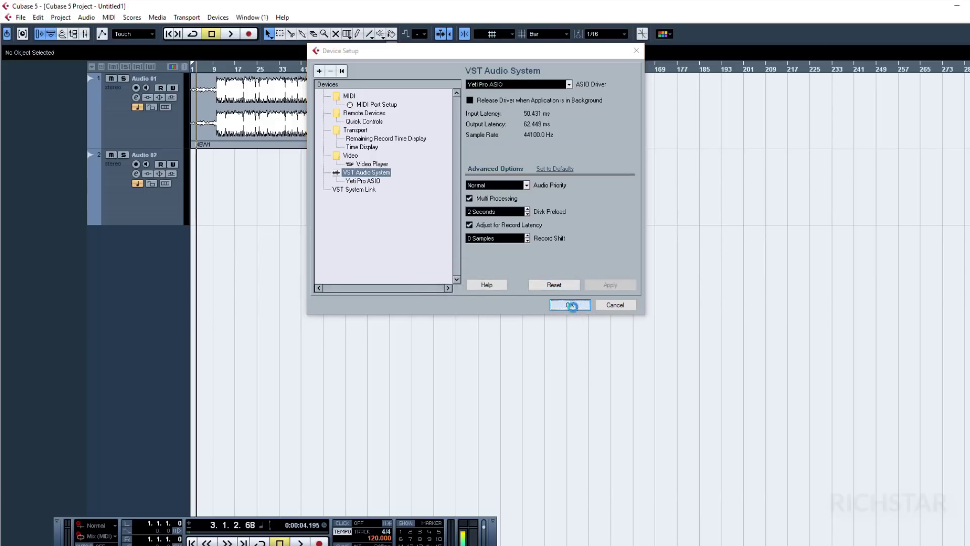
# Check the Mono In bus's audio device and port in the VST connections under the new driver, and return to the project
pyautogui.click(218, 17)
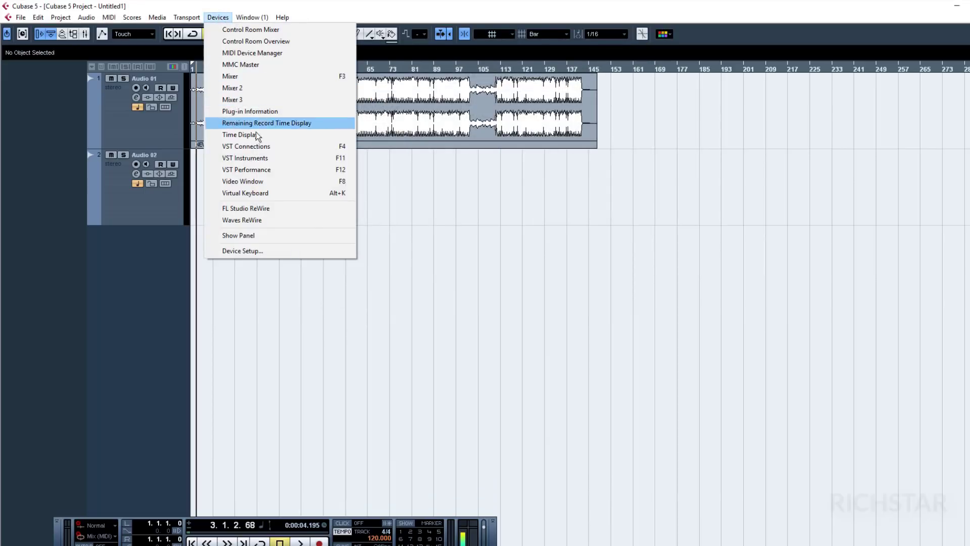
pyautogui.click(265, 149)
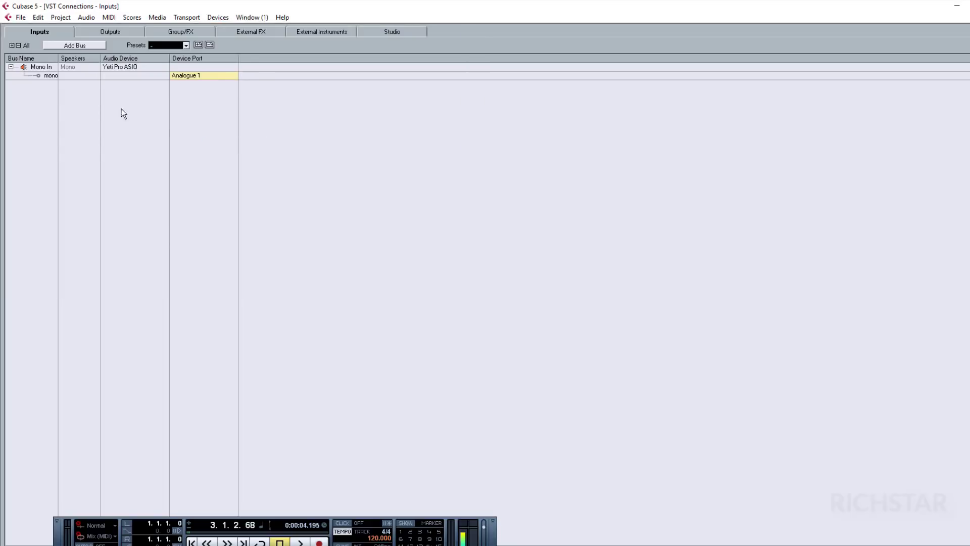
pyautogui.doubleClick(40, 68)
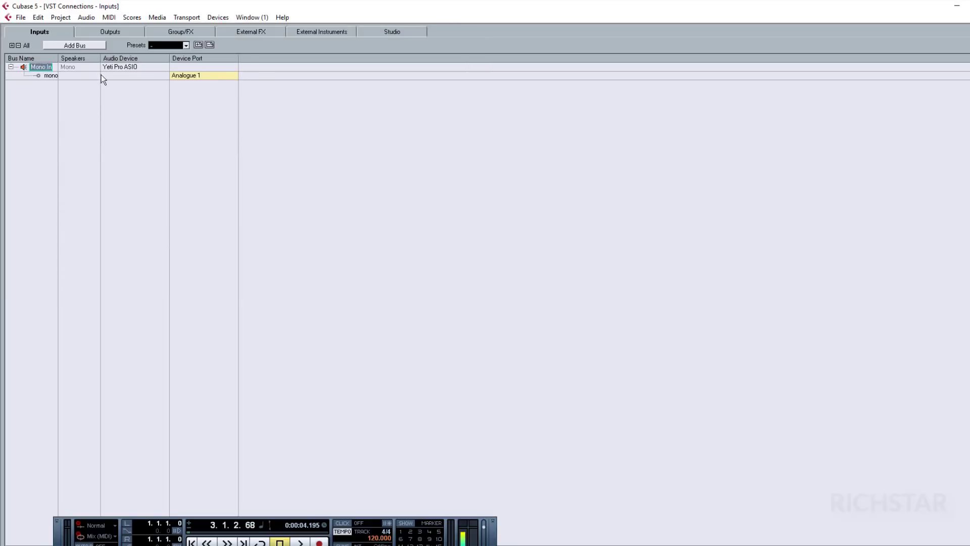
pyautogui.click(181, 76)
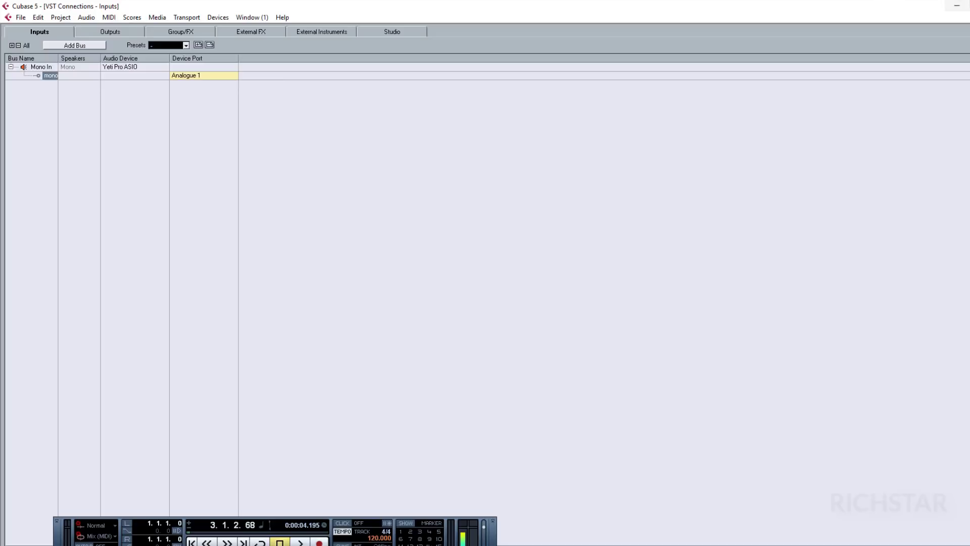
pyautogui.press('F4')
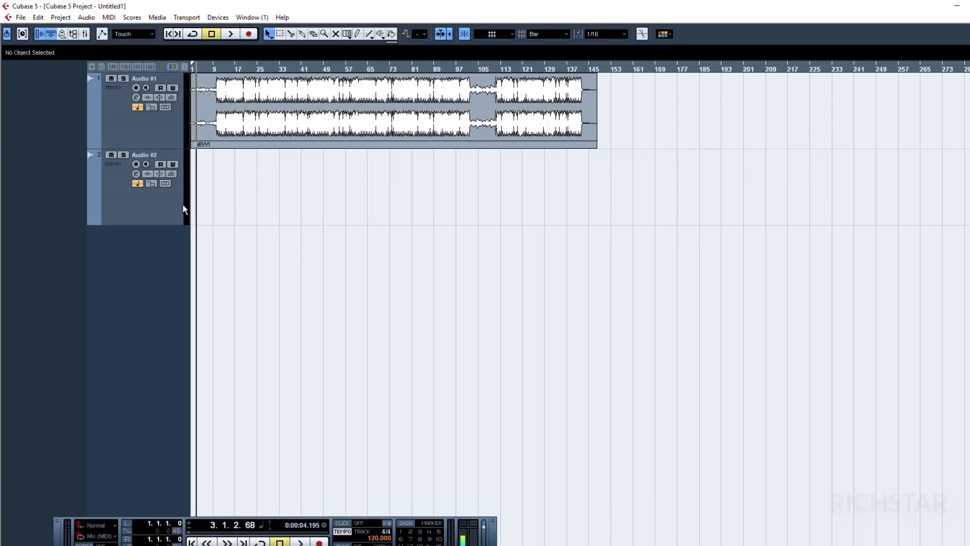
# Add a batch of mono audio tracks below the two stereo tracks and look through the extended track list
pyautogui.rightClick(146, 266)
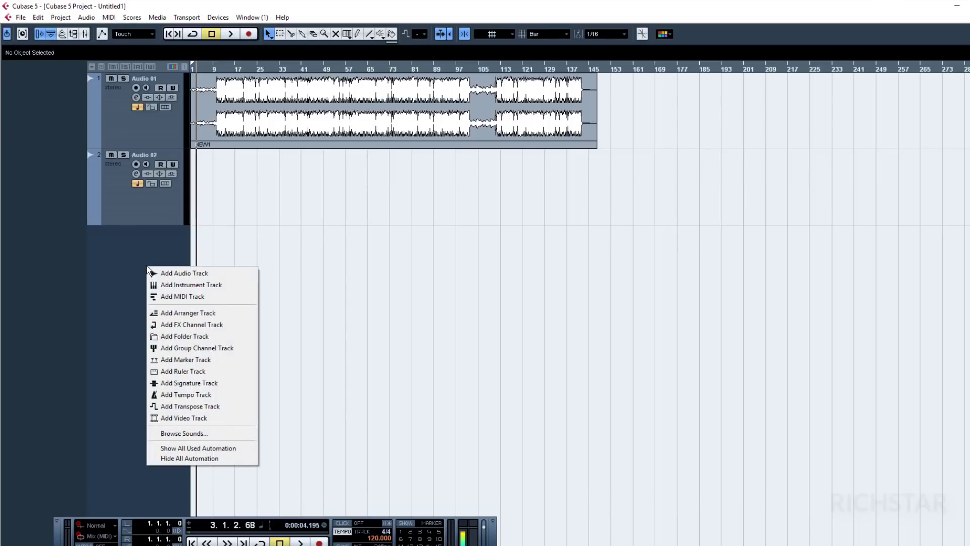
pyautogui.click(174, 273)
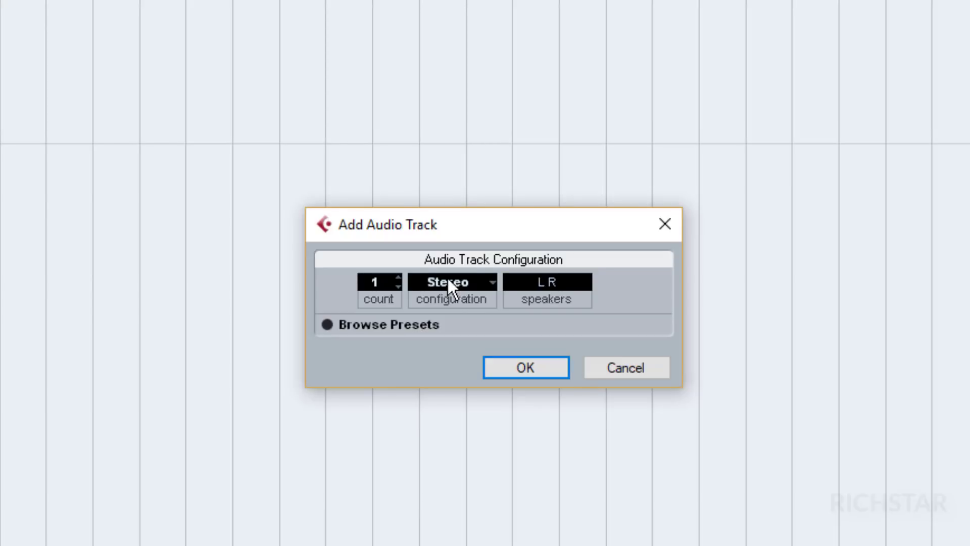
pyautogui.click(447, 277)
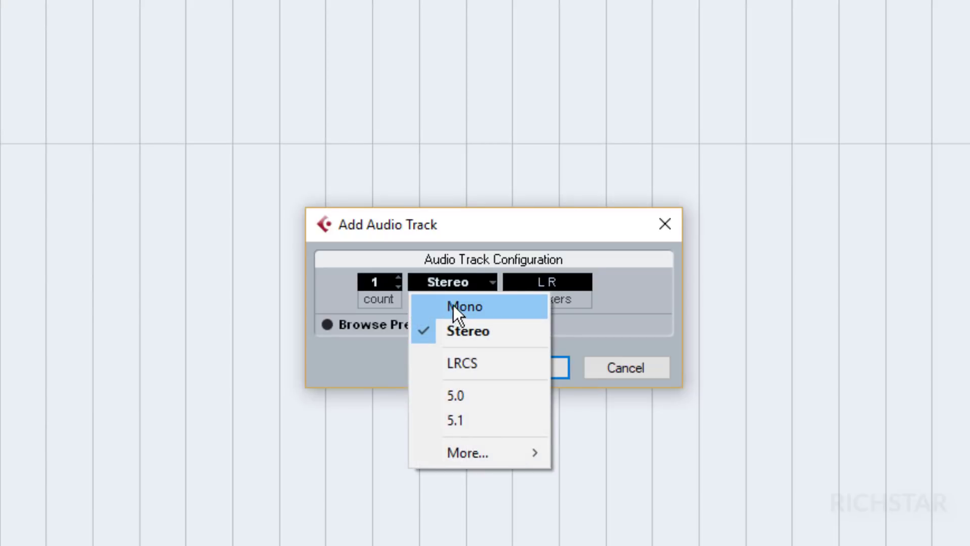
pyautogui.click(450, 305)
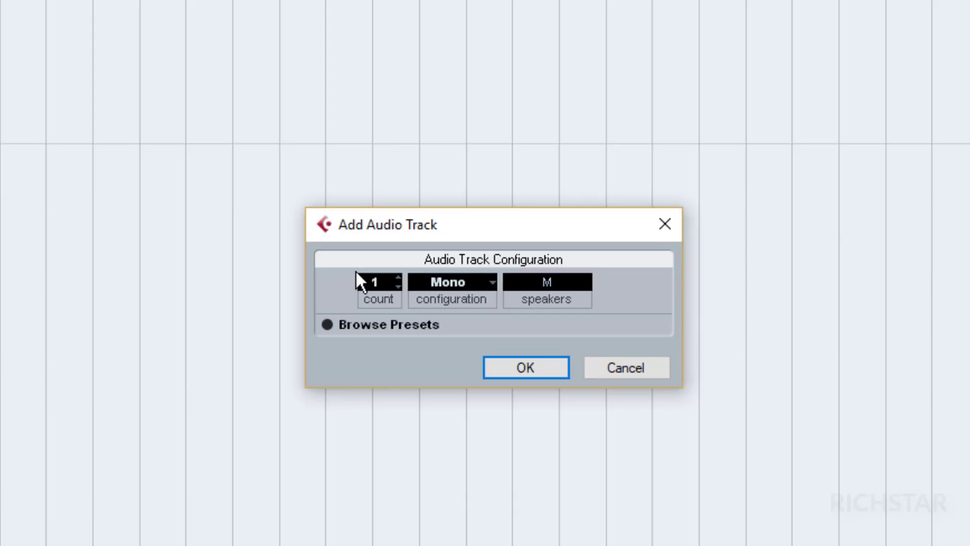
pyautogui.click(398, 276)
pyautogui.click(525, 371)
pyautogui.scroll(-11, 223, 278)
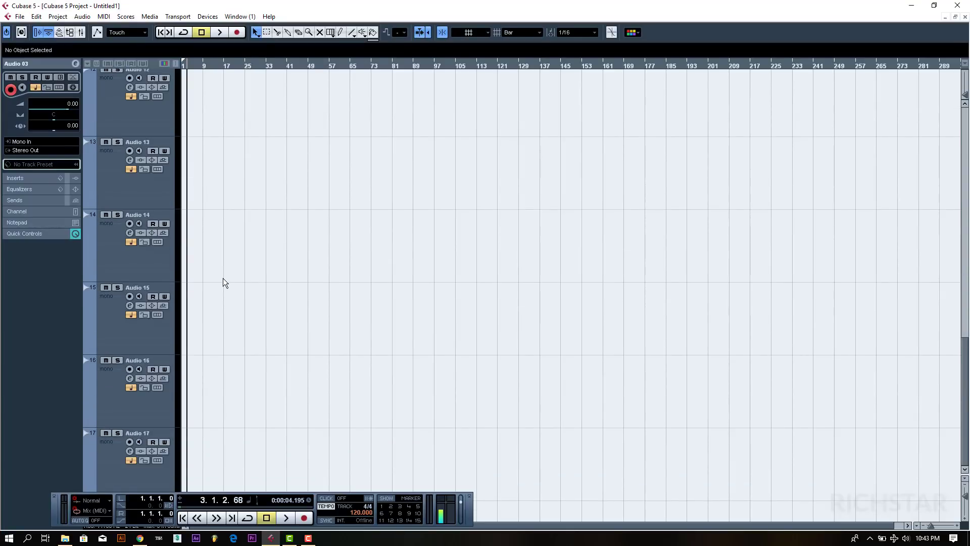
pyautogui.scroll(10, 223, 278)
pyautogui.scroll(2, 223, 278)
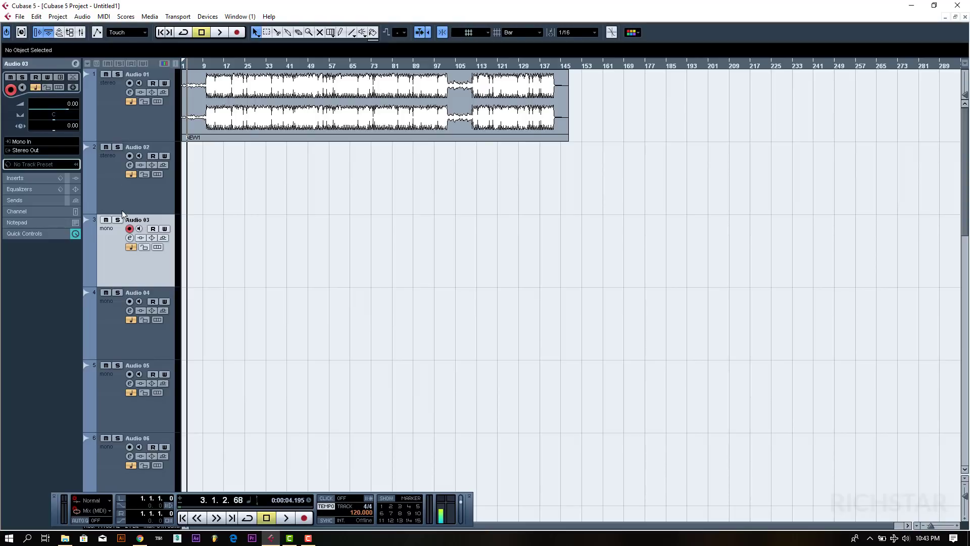
# With the instrumental on Audio 01 muted, record a take through Mono In on Audio 03 from the project start
pyautogui.click(34, 143)
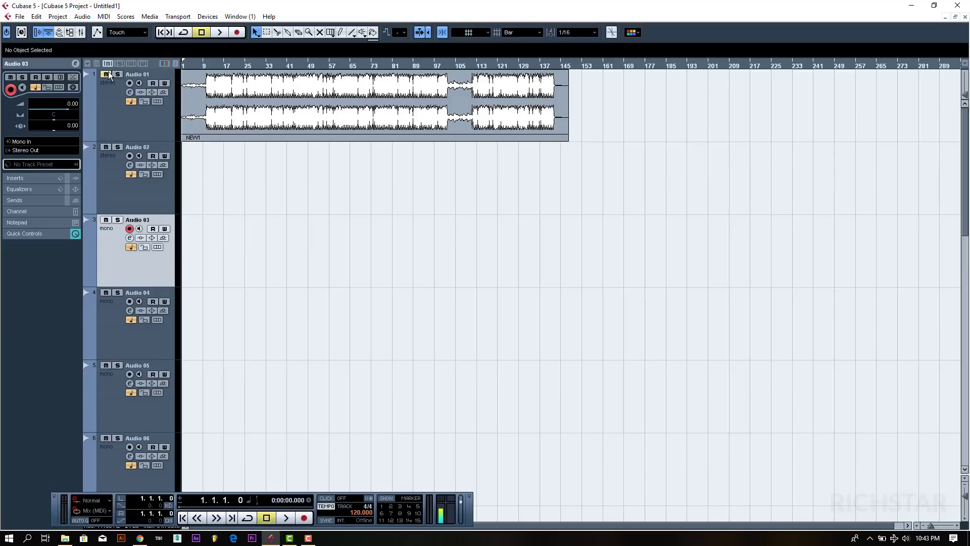
pyautogui.click(237, 34)
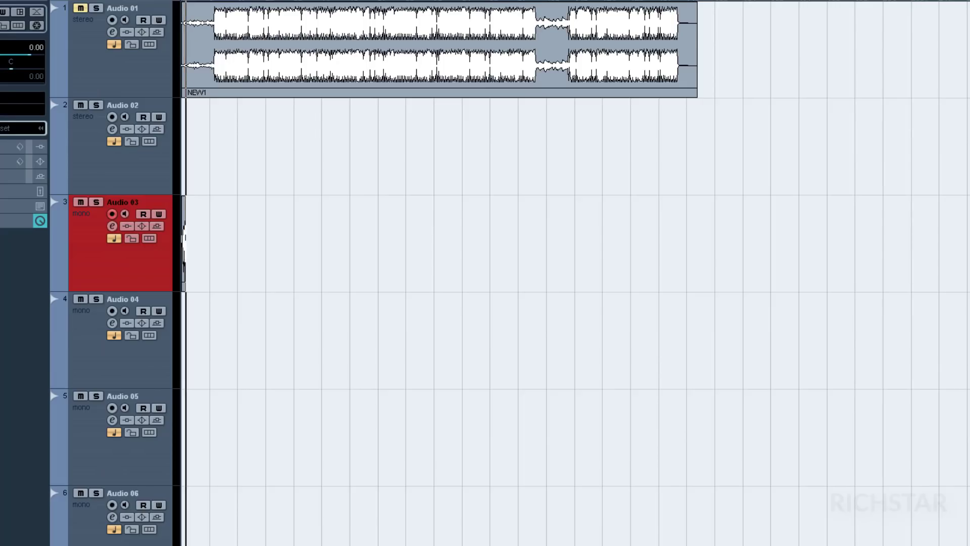
pyautogui.press('h')
pyautogui.press('h')
pyautogui.press('h')
pyautogui.press('h')
pyautogui.press('h')
pyautogui.press('h')
pyautogui.press('h')
pyautogui.press('h')
pyautogui.press('h')
pyautogui.press('h')
pyautogui.press('h')
pyautogui.press('h')
pyautogui.press('h')
pyautogui.press('h')
pyautogui.press('h')
pyautogui.press('h')
pyautogui.press('h')
pyautogui.press('h')
pyautogui.press('h')
pyautogui.press('h')
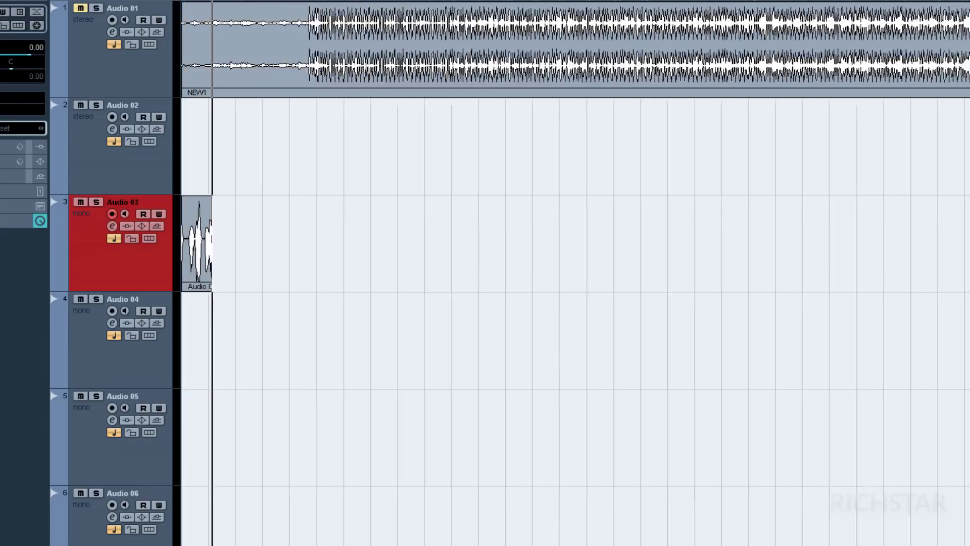
pyautogui.press('h')
pyautogui.press('h')
pyautogui.press('h')
pyautogui.press('h')
pyautogui.press('h')
pyautogui.press('h')
pyautogui.press('h')
pyautogui.press('h')
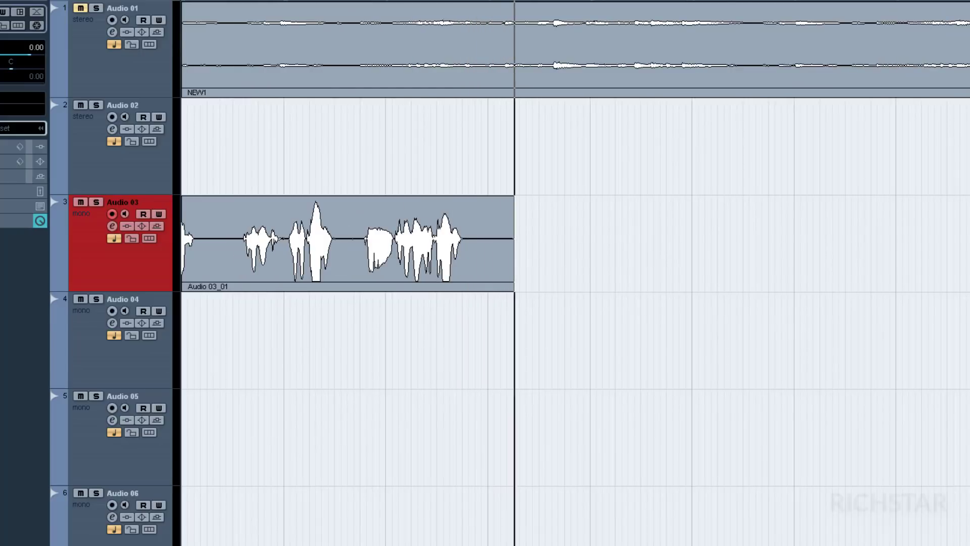